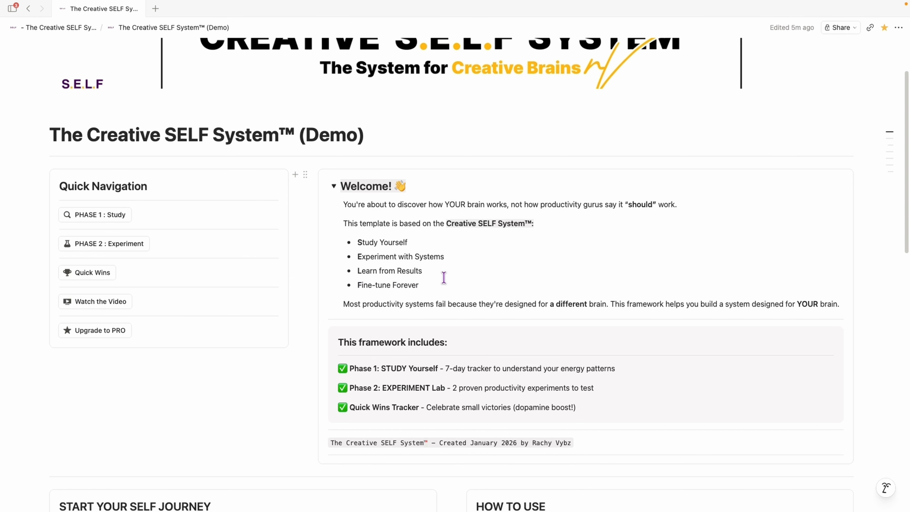
# Step: Collapse the Welcome toggle section on the template's home page
pyautogui.scroll(1, 521, 243)
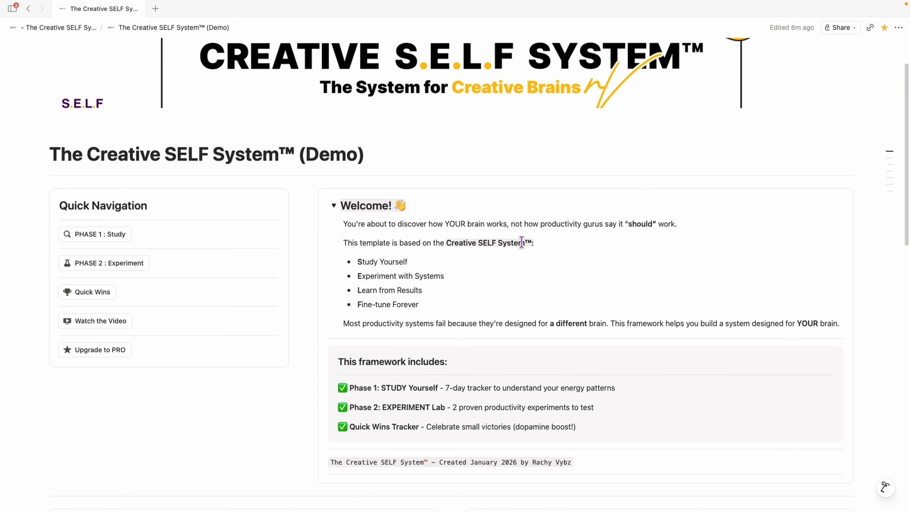
pyautogui.scroll(-3, 521, 242)
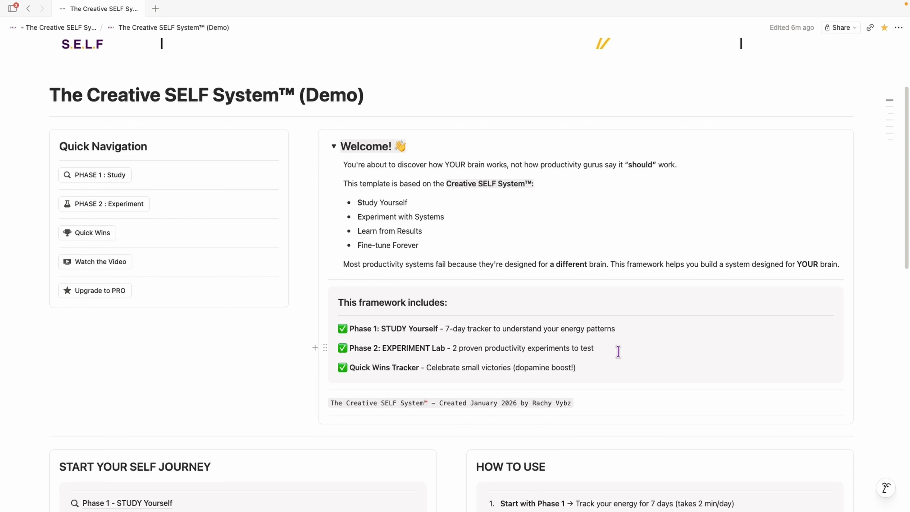
pyautogui.scroll(4, 618, 351)
pyautogui.click(334, 243)
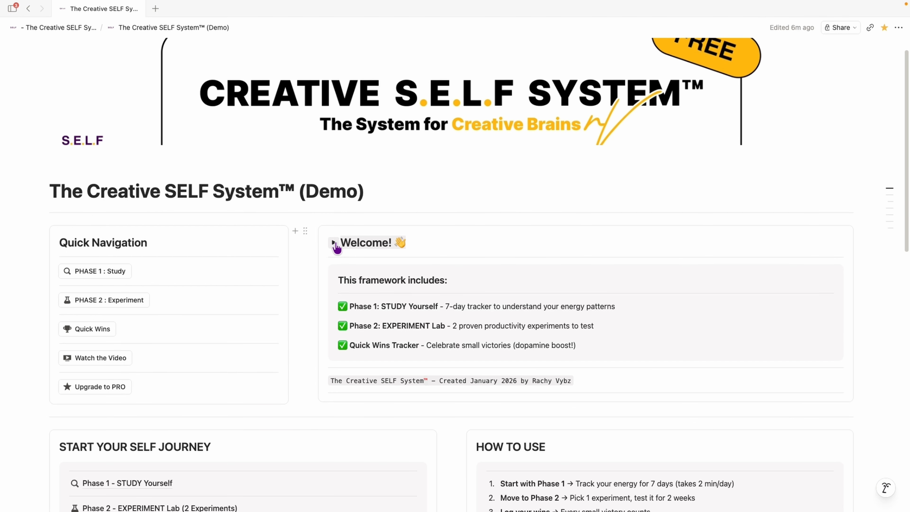
# Step: Open the PHASE 1 : Study page from Quick Navigation
pyautogui.scroll(-1, 497, 283)
pyautogui.moveTo(99, 350)
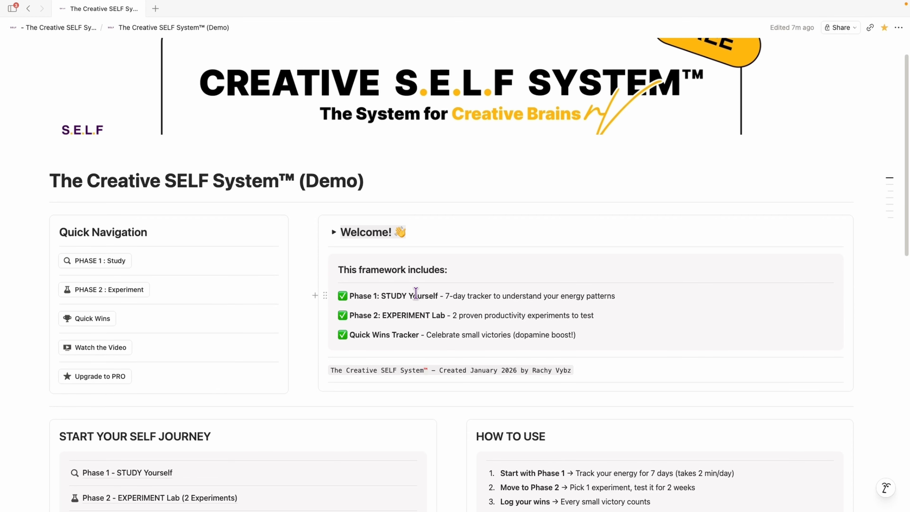
pyautogui.scroll(-3, 451, 287)
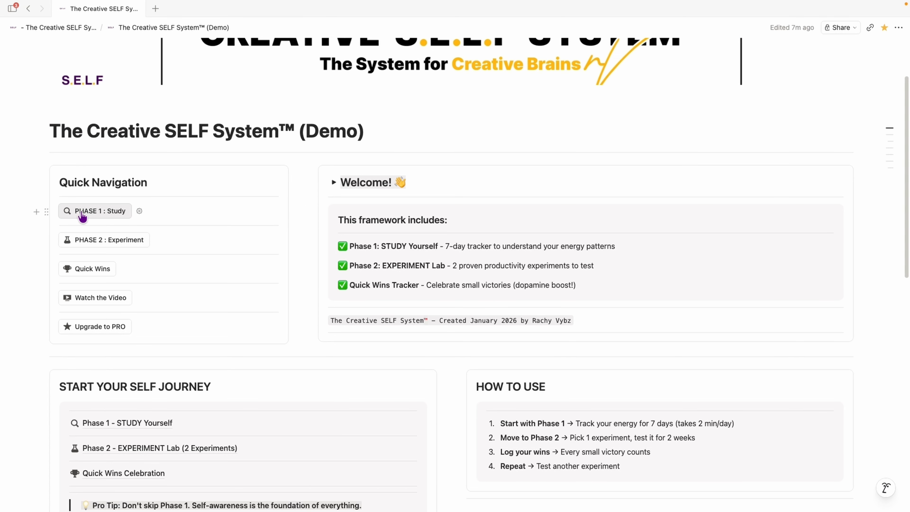
pyautogui.scroll(-6, 412, 211)
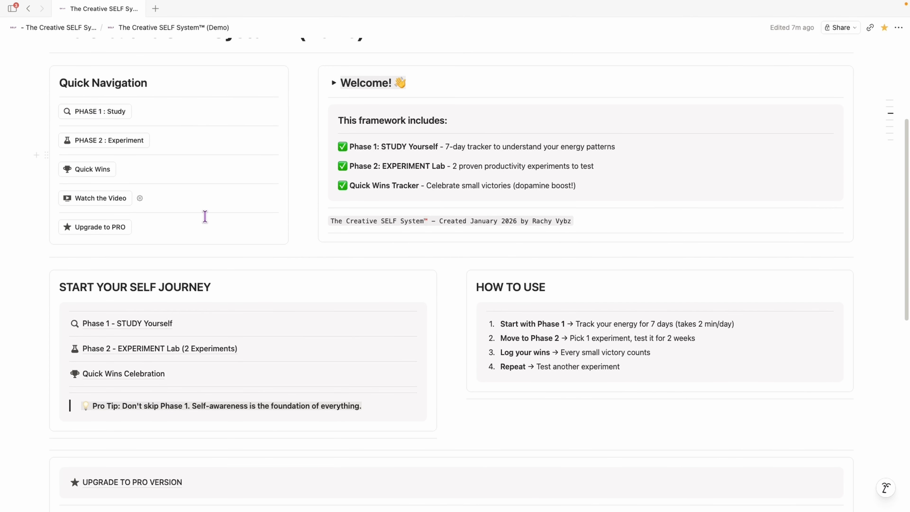
pyautogui.scroll(4, 95, 179)
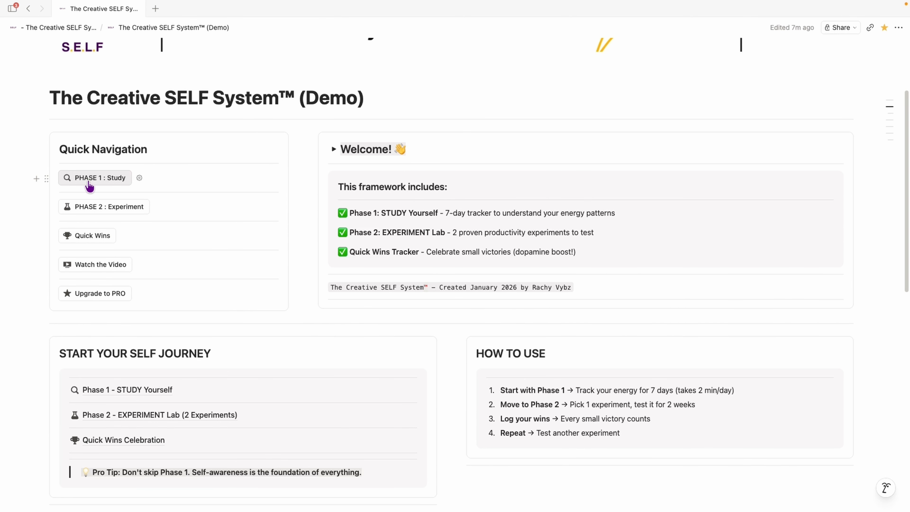
pyautogui.click(89, 178)
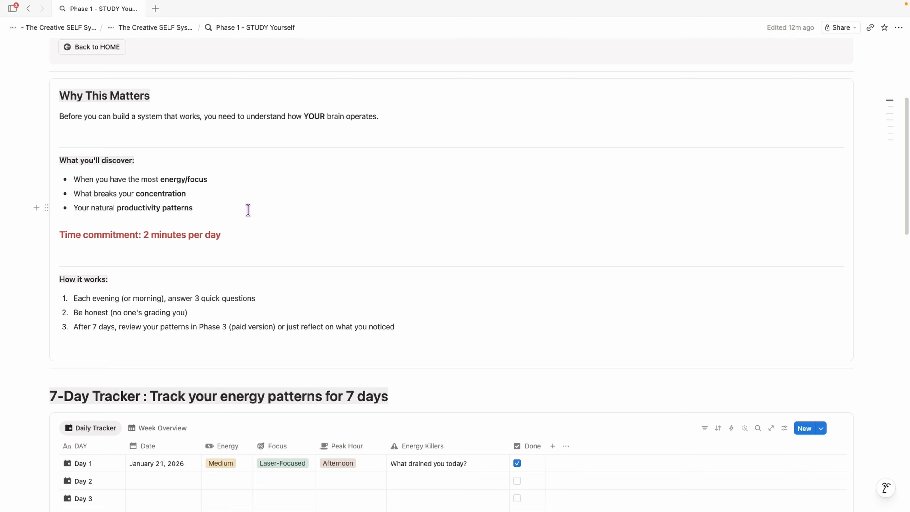
# Step: Switch the 7-Day Tracker to the Week Overview view and back to Daily Tracker
pyautogui.scroll(-5, 248, 209)
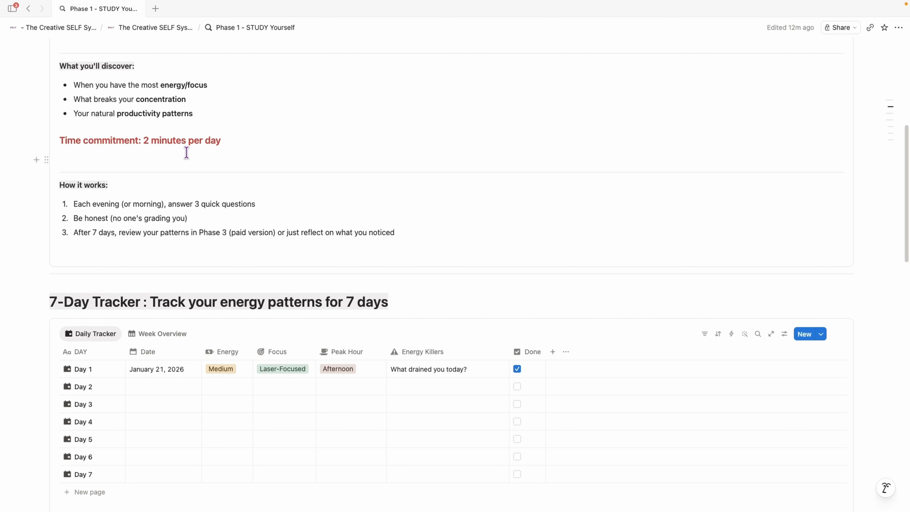
pyautogui.scroll(-7, 190, 152)
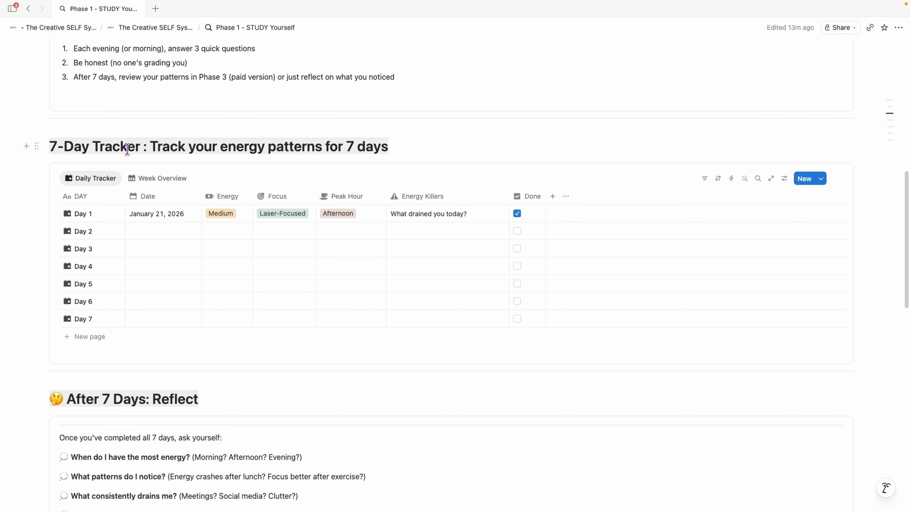
pyautogui.scroll(1, 443, 178)
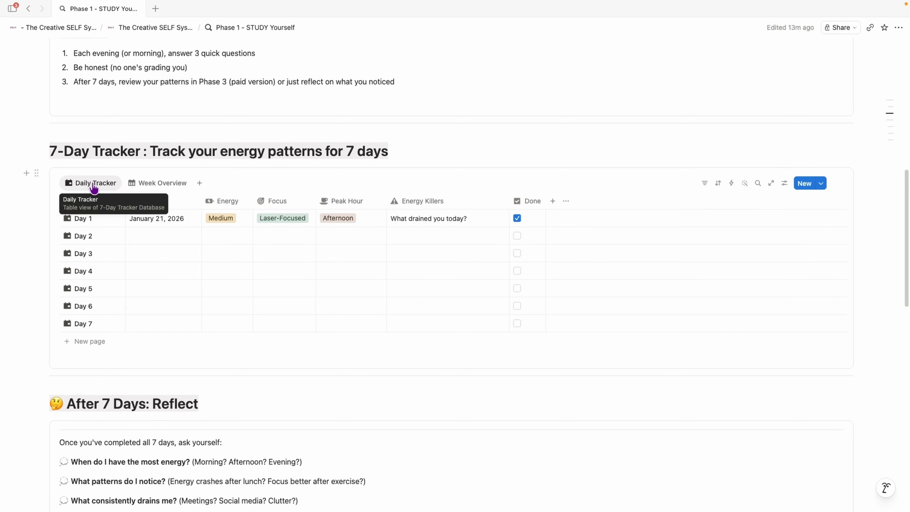
pyautogui.click(158, 185)
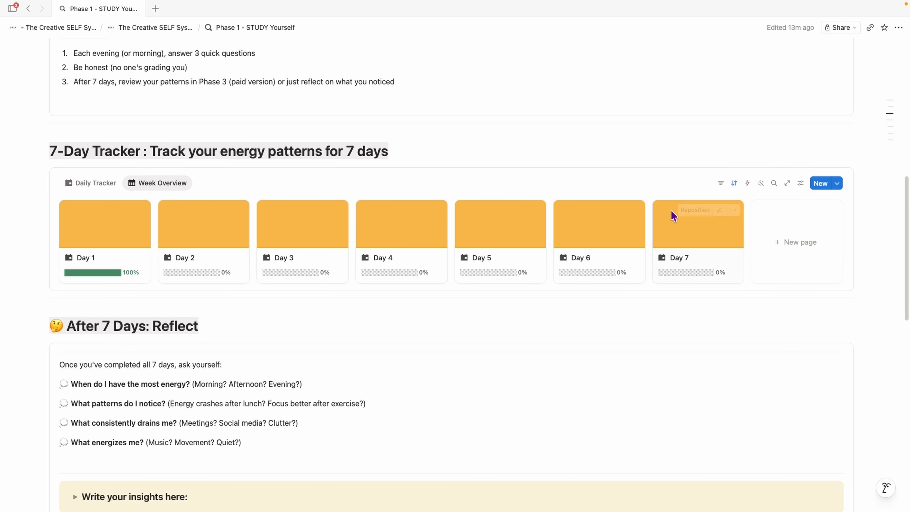
pyautogui.click(107, 190)
# Step: Set Day 2's date to May 22, 2026 and its Energy to Medium
pyautogui.click(147, 232)
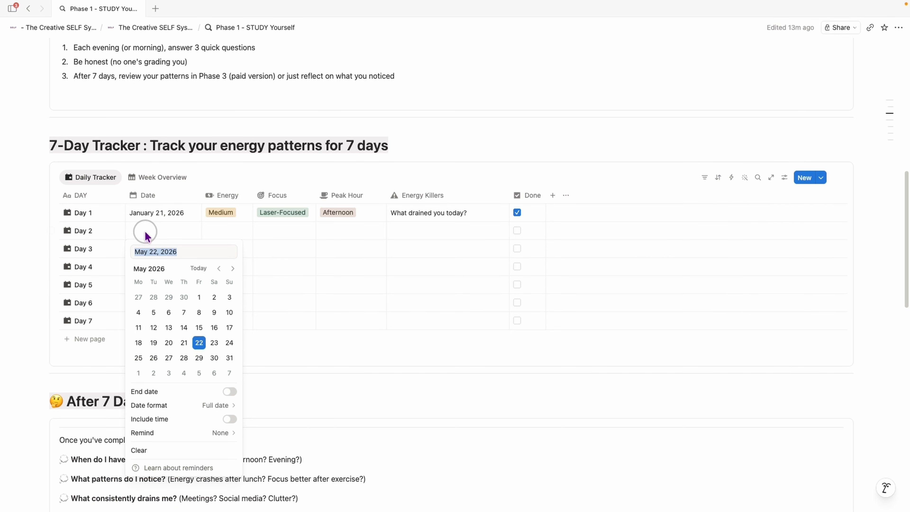
pyautogui.click(199, 342)
pyautogui.click(230, 231)
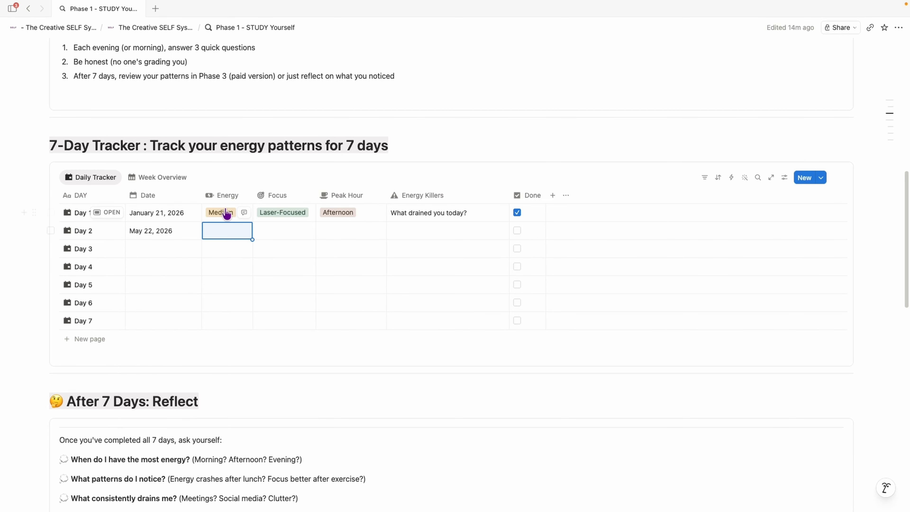
pyautogui.click(223, 231)
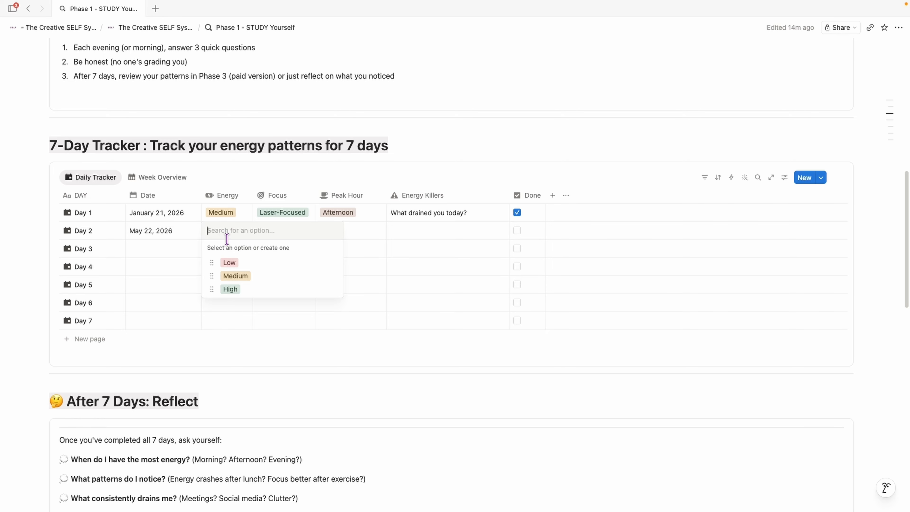
pyautogui.click(243, 283)
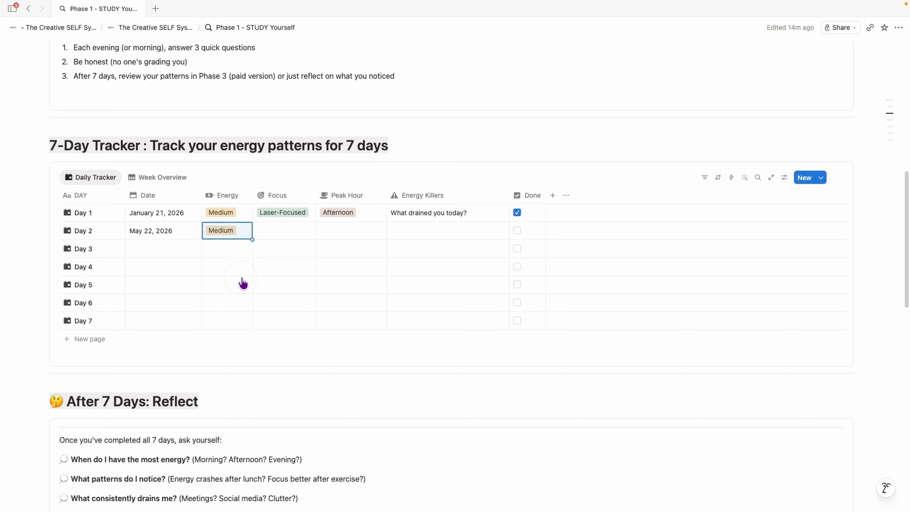
# Step: Fill Day 2's Focus as Okay, Peak Hour as Morning and Energy Killers as Social media scrolling
pyautogui.click(269, 232)
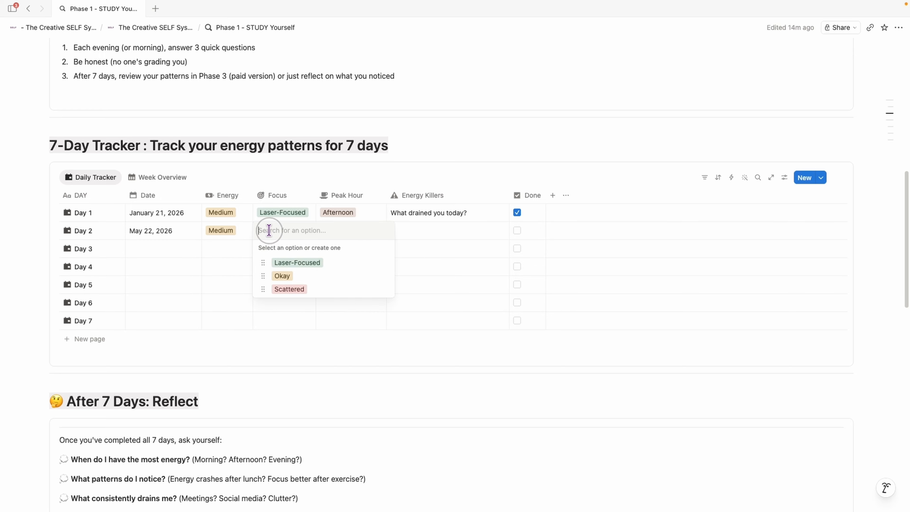
pyautogui.click(298, 283)
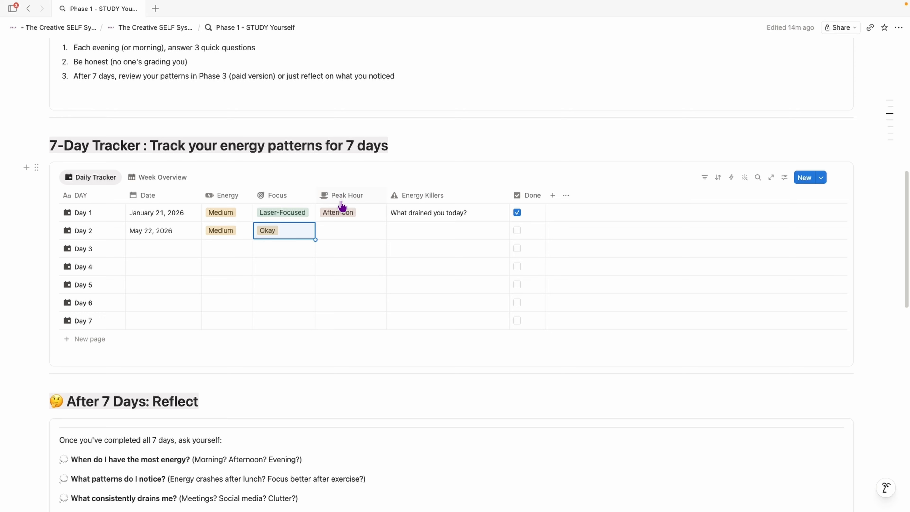
pyautogui.click(346, 235)
pyautogui.click(362, 263)
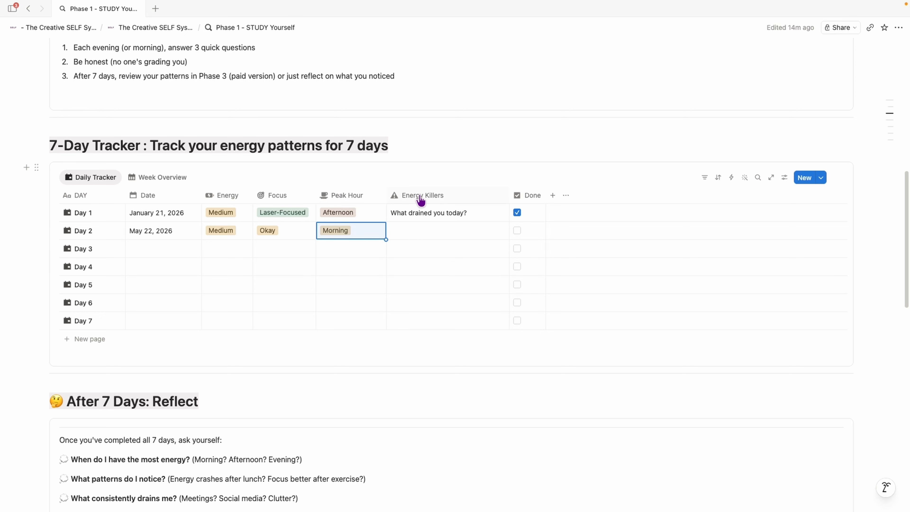
pyautogui.click(428, 230)
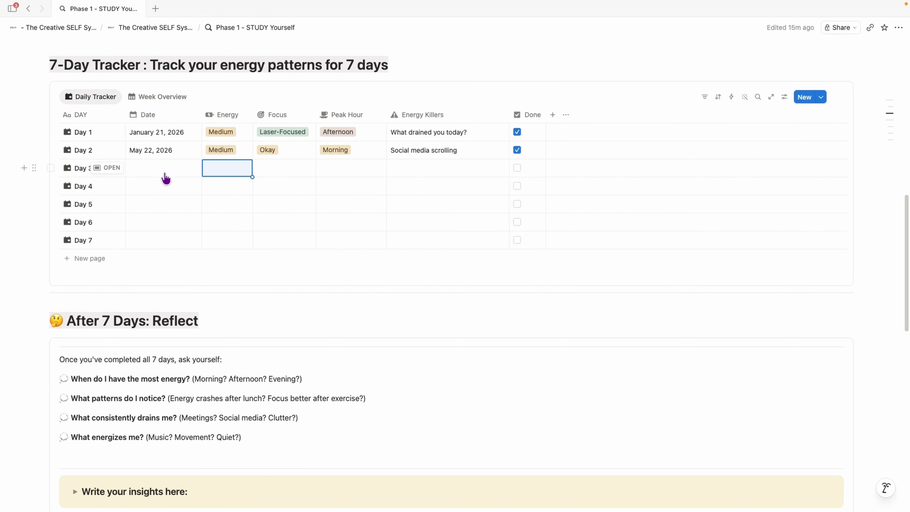
# Step: Set Day 3's date to May 24, 2026
pyautogui.click(163, 166)
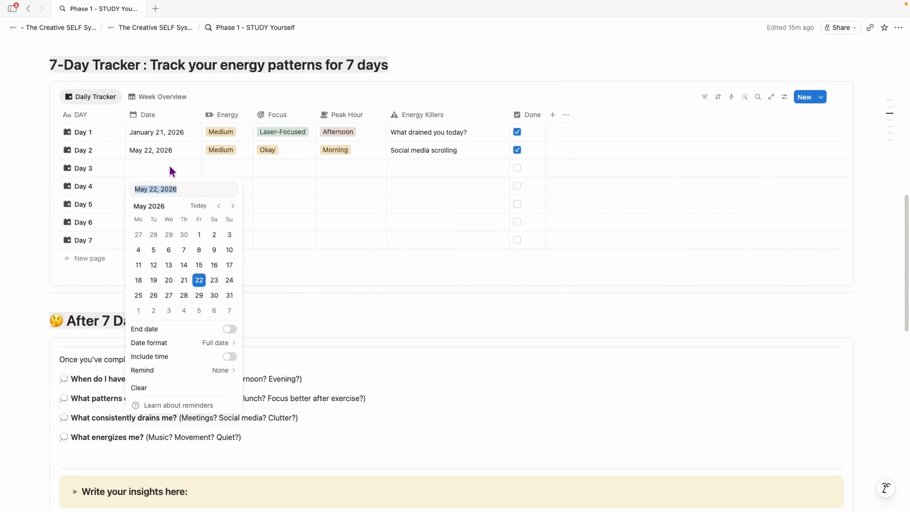
pyautogui.press('Escape')
pyautogui.scroll(1, 244, 210)
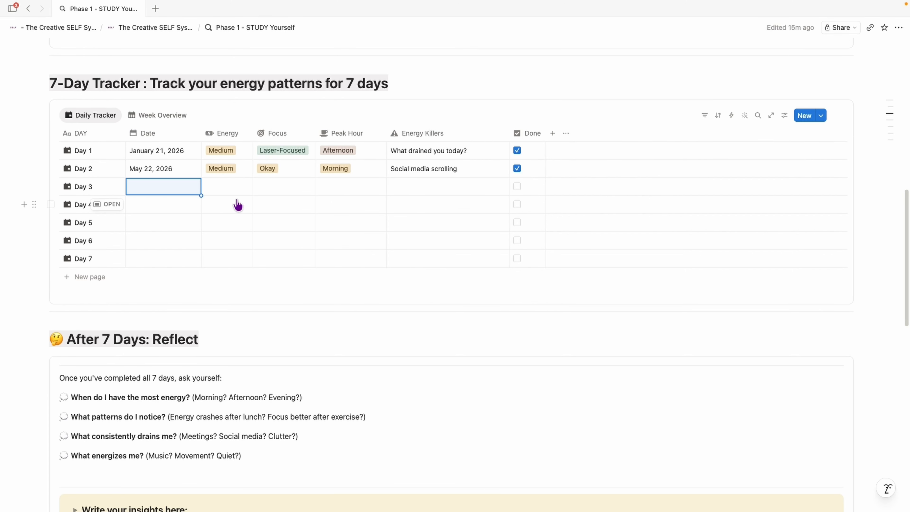
pyautogui.click(167, 192)
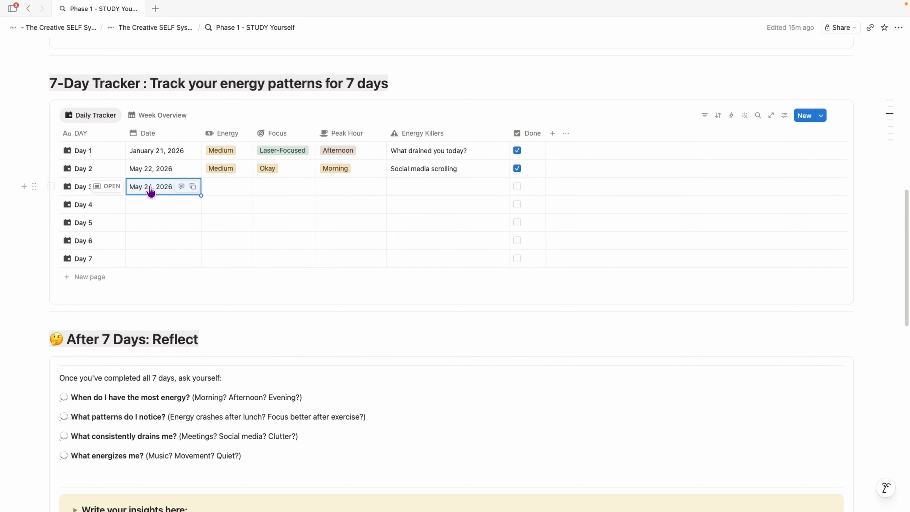
pyautogui.click(227, 194)
pyautogui.press('Escape')
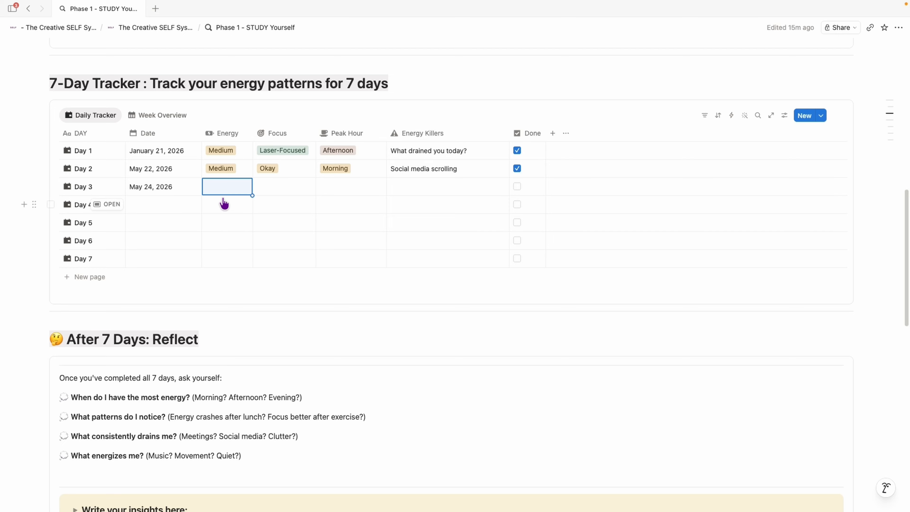
# Step: Add a new page row at the end of the Daily Tracker table
pyautogui.click(160, 274)
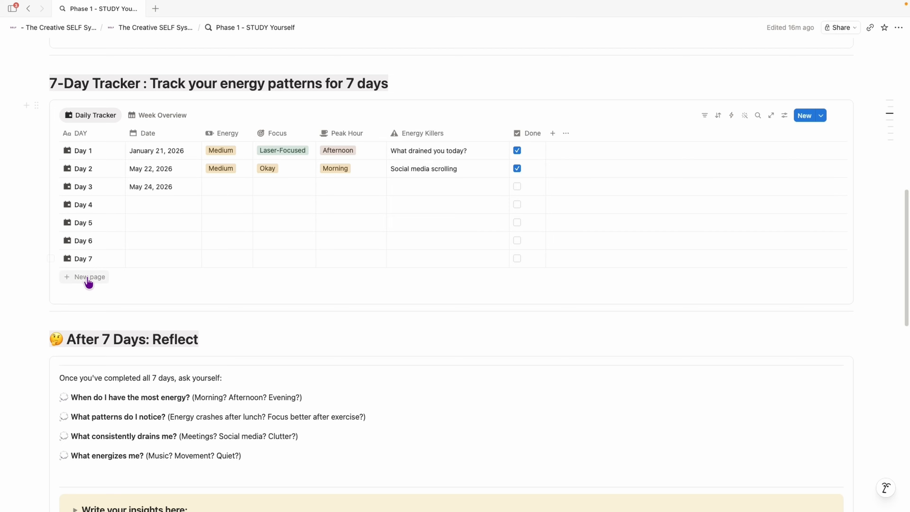
pyautogui.click(79, 283)
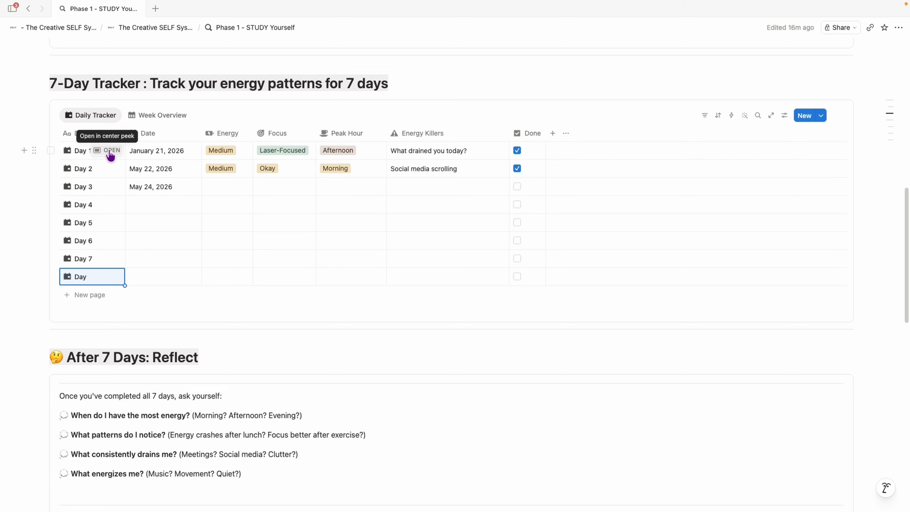
# Step: Open the Day 1 entry in center peek and close it again
pyautogui.click(113, 151)
pyautogui.click(363, 331)
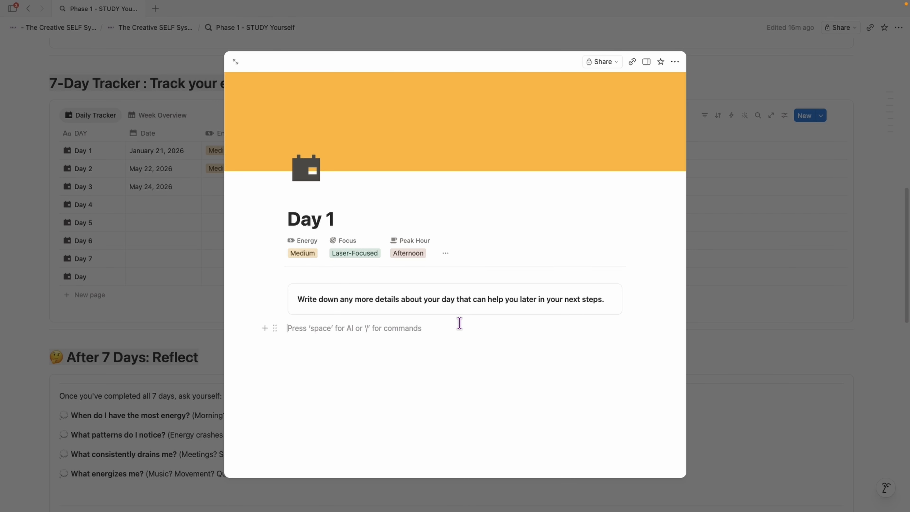
pyautogui.press('Escape')
# Step: Expand the 'Write your insights here:' toggle in the After 7 Days: Reflect section
pyautogui.scroll(-5, 270, 205)
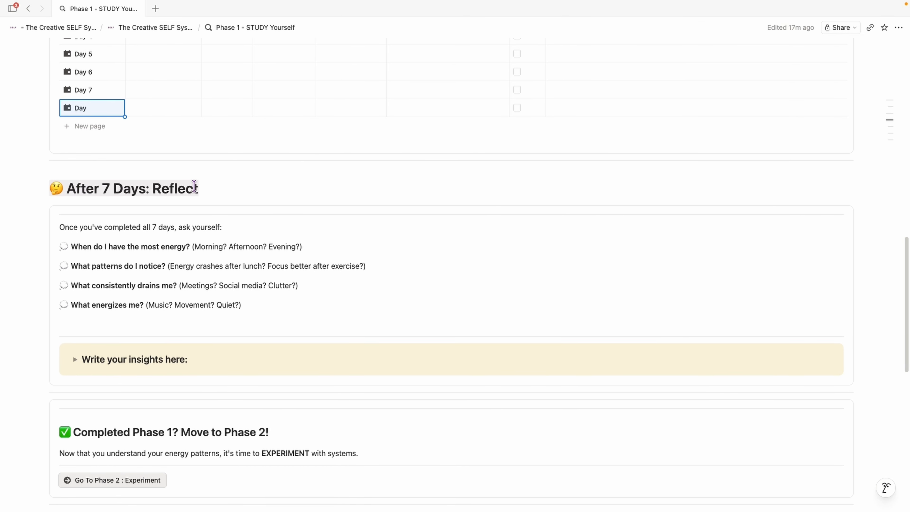
pyautogui.scroll(-3, 244, 181)
pyautogui.scroll(-1, 287, 185)
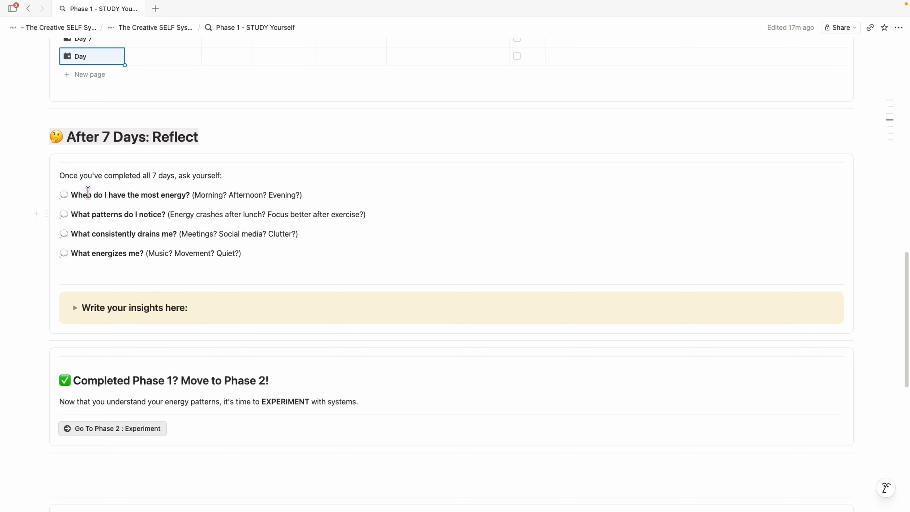
pyautogui.scroll(-4, 201, 212)
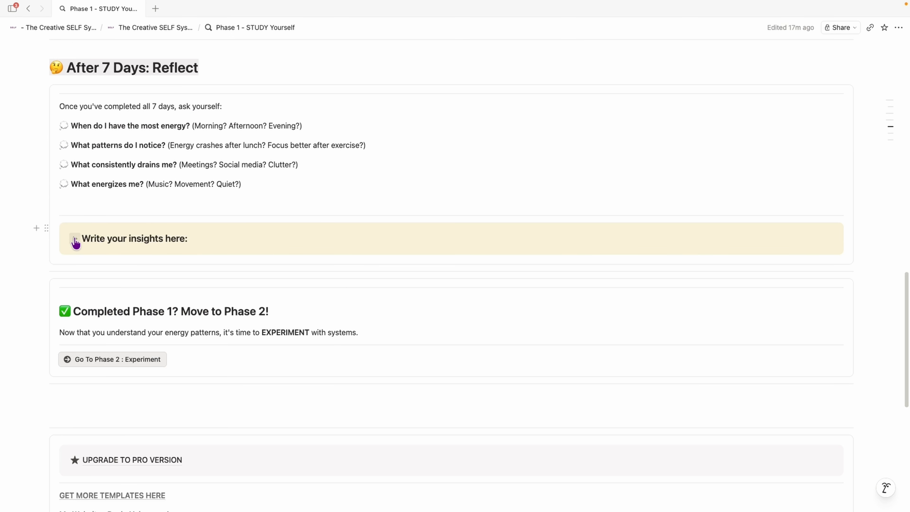
pyautogui.click(74, 239)
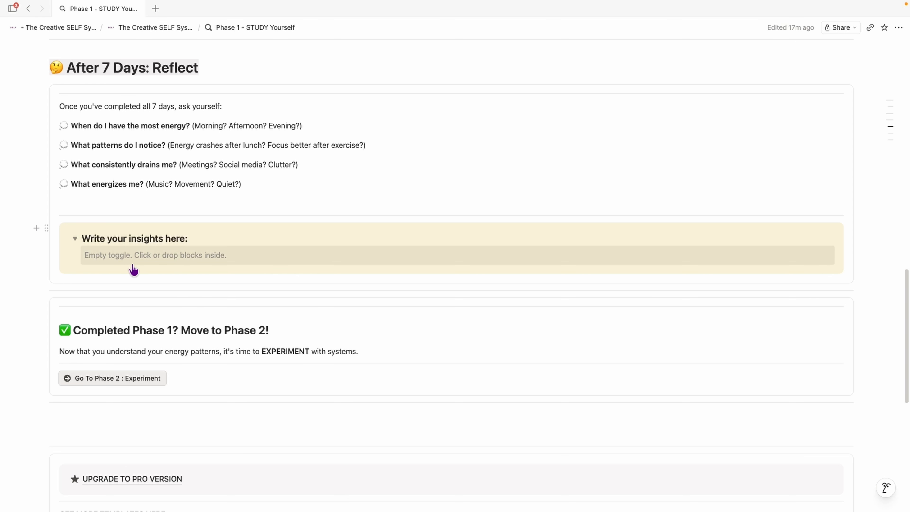
# Step: Collapse the 'Write your insights here:' toggle again
pyautogui.scroll(18, 274, 228)
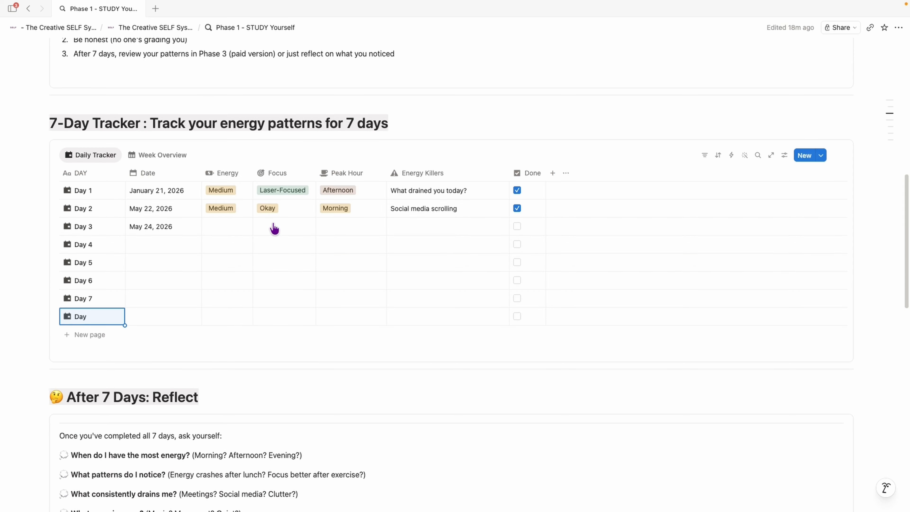
pyautogui.scroll(3, 339, 258)
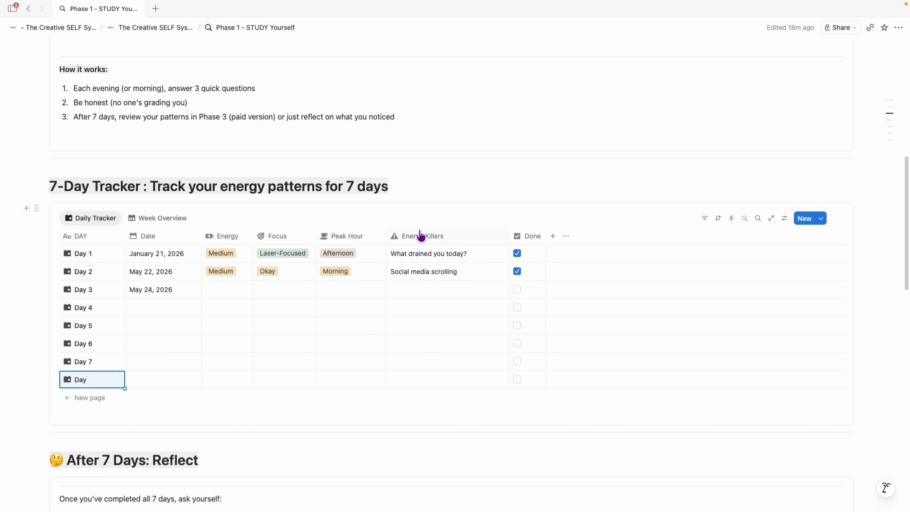
pyautogui.scroll(-10, 373, 304)
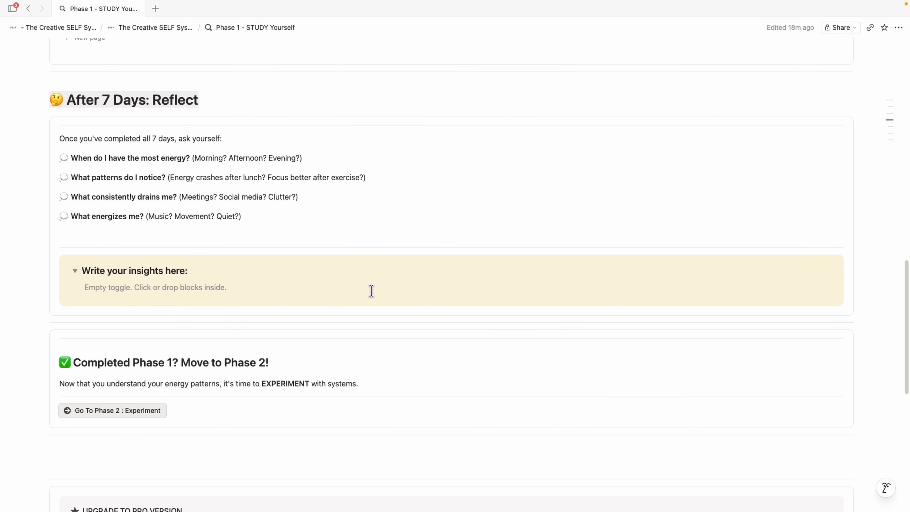
pyautogui.click(75, 248)
pyautogui.scroll(-1, 179, 286)
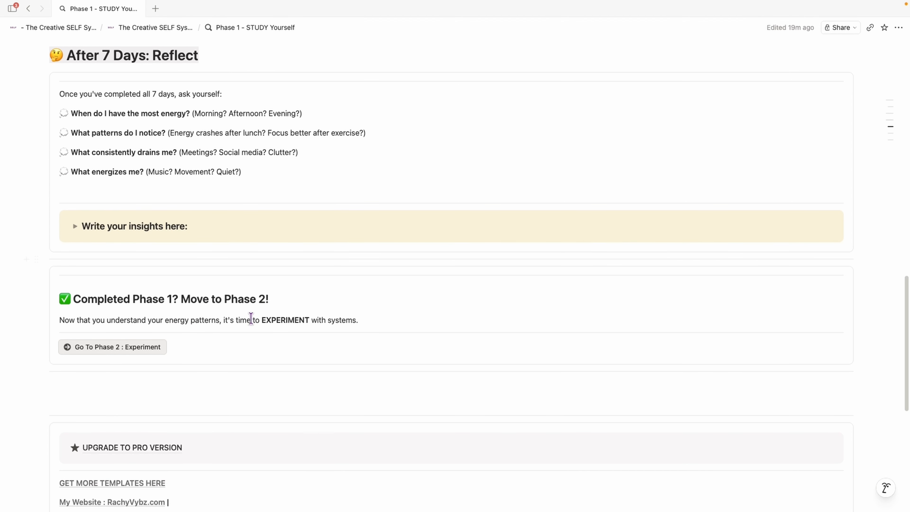
# Step: Open the Phase 2 - EXPERIMENT Lab page and skim its top section
pyautogui.click(127, 347)
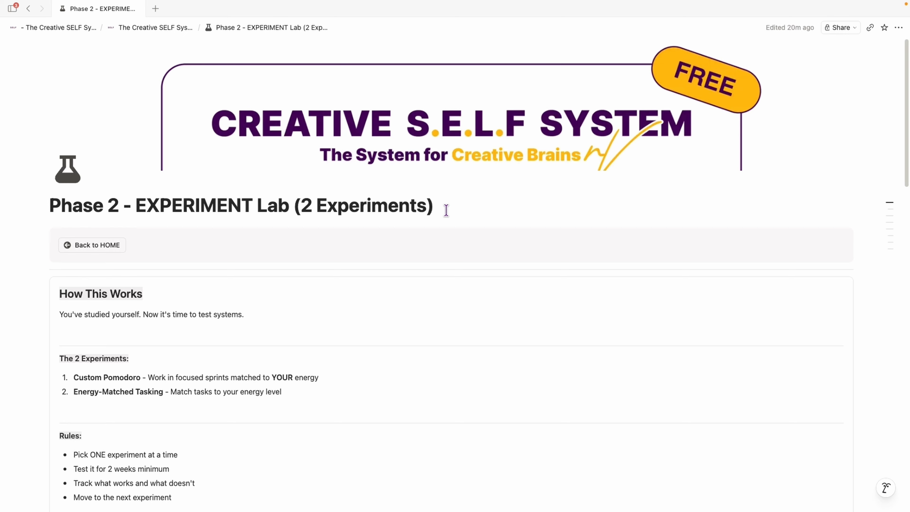
pyautogui.scroll(-3, 463, 246)
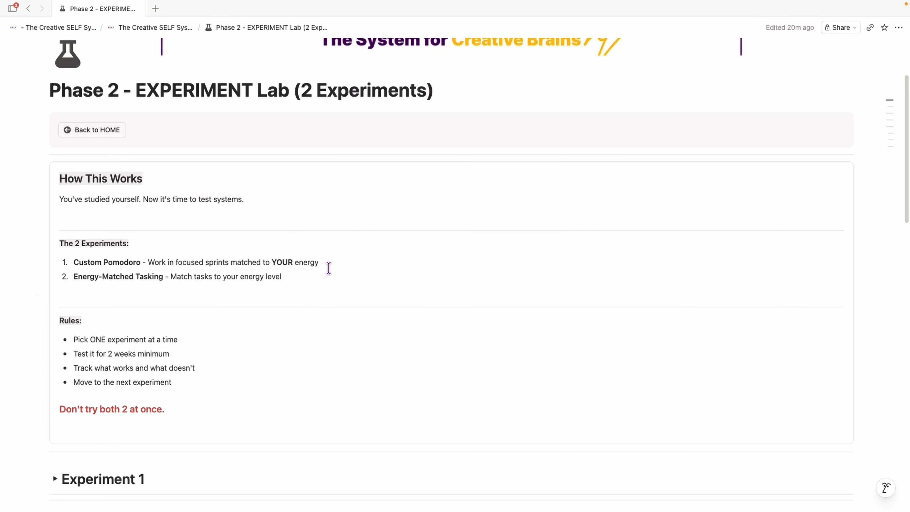
pyautogui.scroll(2, 316, 303)
# Step: Return to The Creative SELF System home page and reopen Phase 2 - EXPERIMENT Lab from the Start Your SELF Journey list
pyautogui.click(155, 27)
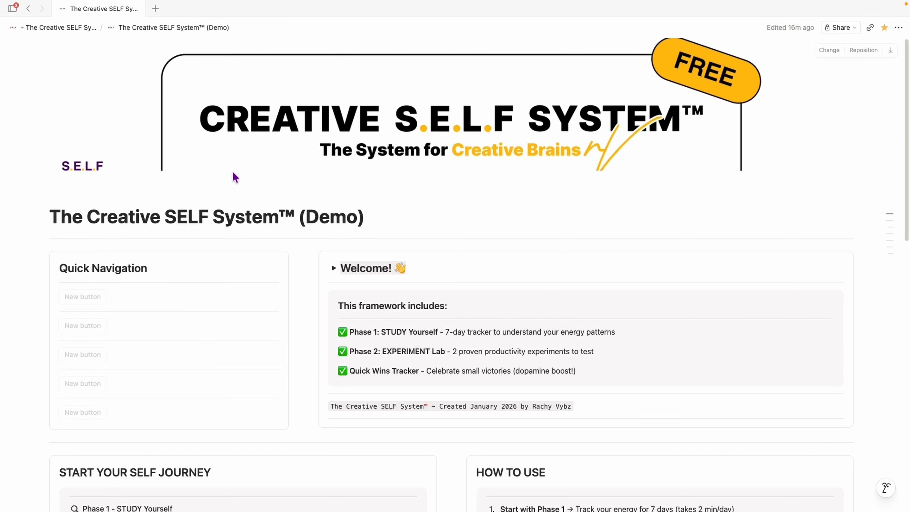
pyautogui.scroll(-3, 303, 224)
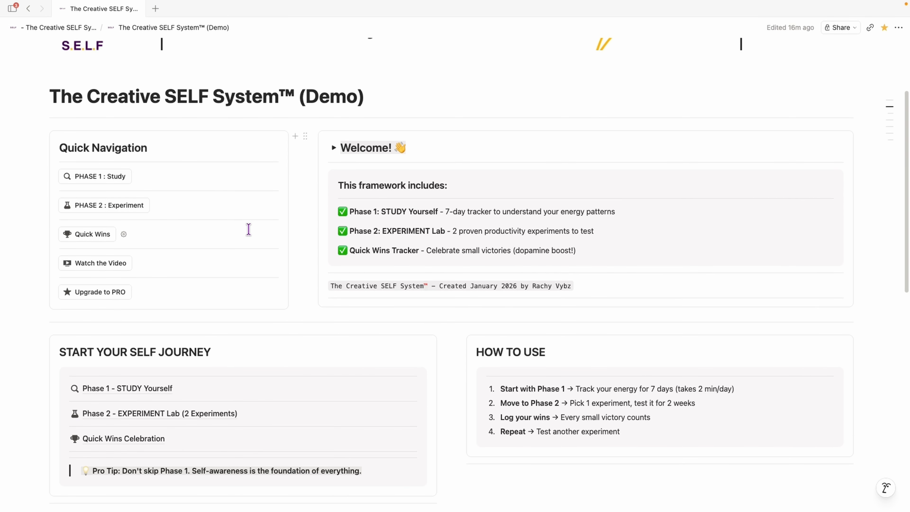
pyautogui.scroll(-3, 253, 248)
pyautogui.click(167, 314)
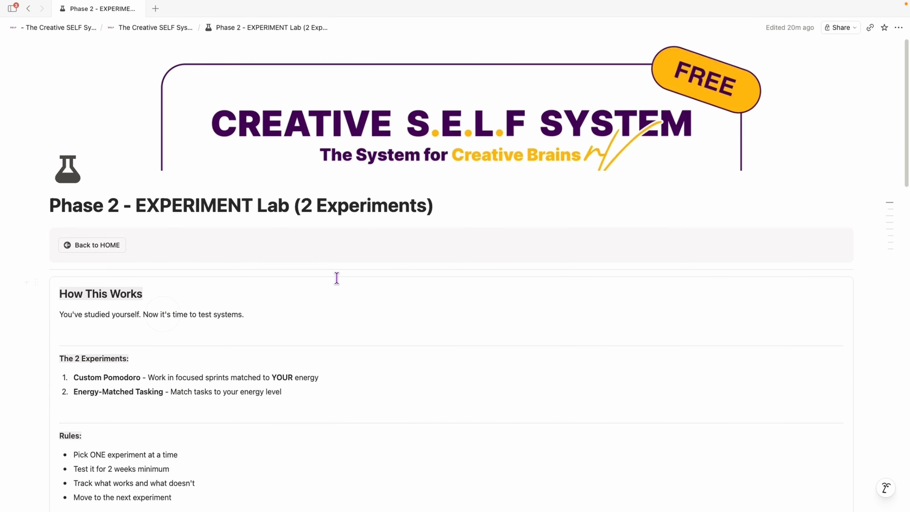
# Step: Scroll through the How This Works section of the Phase 2 page
pyautogui.scroll(-1, 341, 276)
pyautogui.scroll(-1, 306, 194)
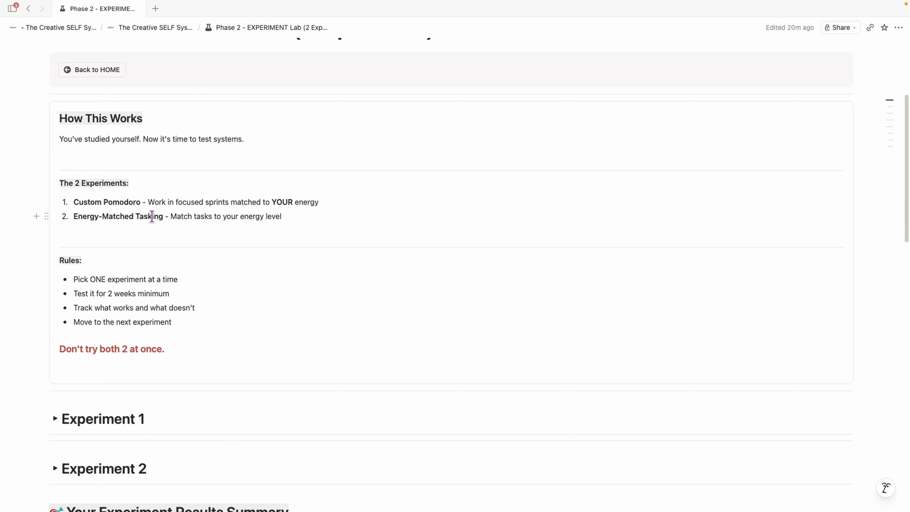
pyautogui.scroll(-1, 213, 218)
pyautogui.scroll(-5, 213, 218)
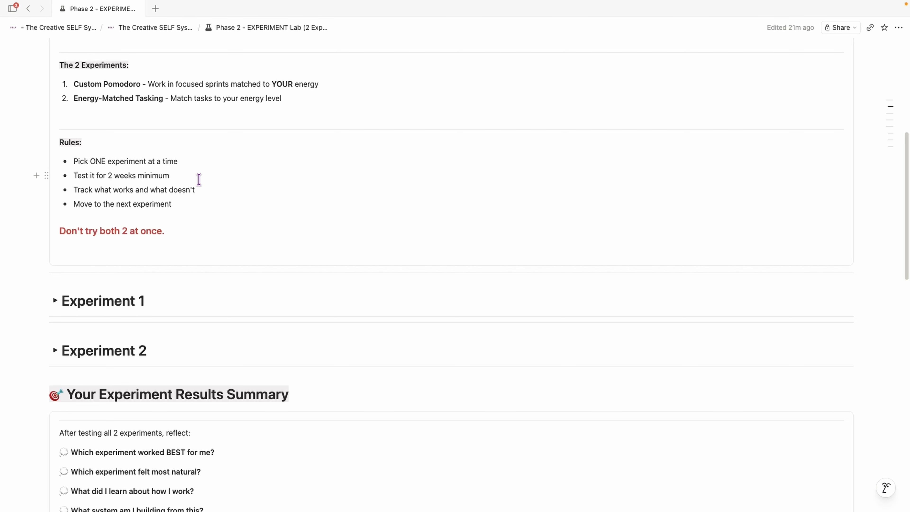
pyautogui.scroll(-1, 246, 193)
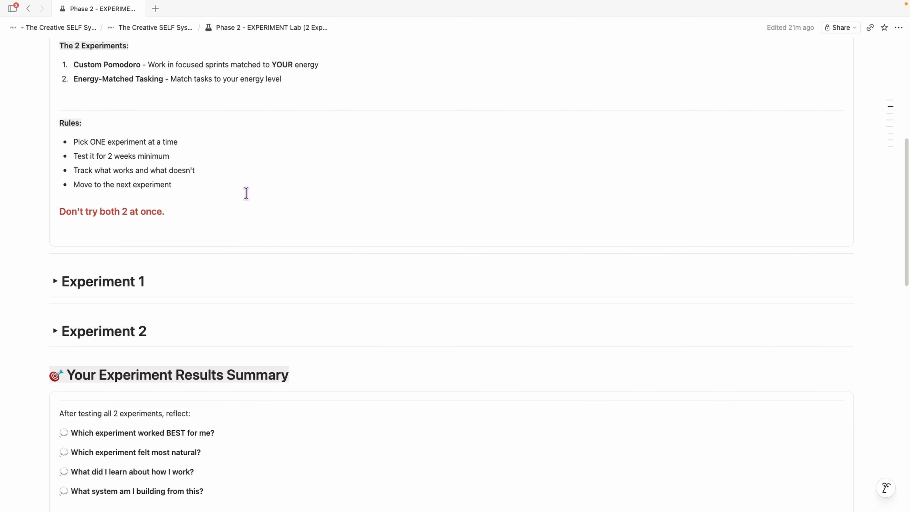
pyautogui.scroll(-3, 246, 193)
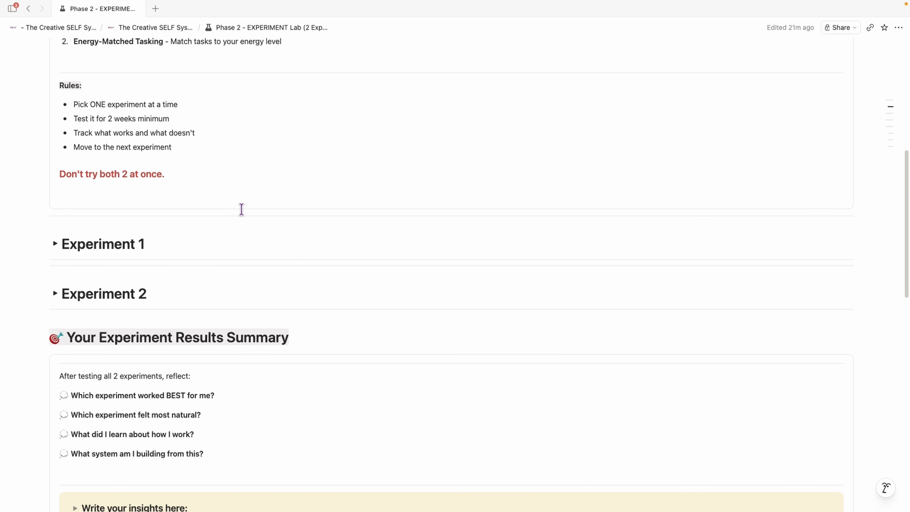
# Step: Expand the Experiment 1 toggle and read through its Custom Pomodoro instructions and tracker
pyautogui.click(54, 224)
pyautogui.scroll(-10, 304, 154)
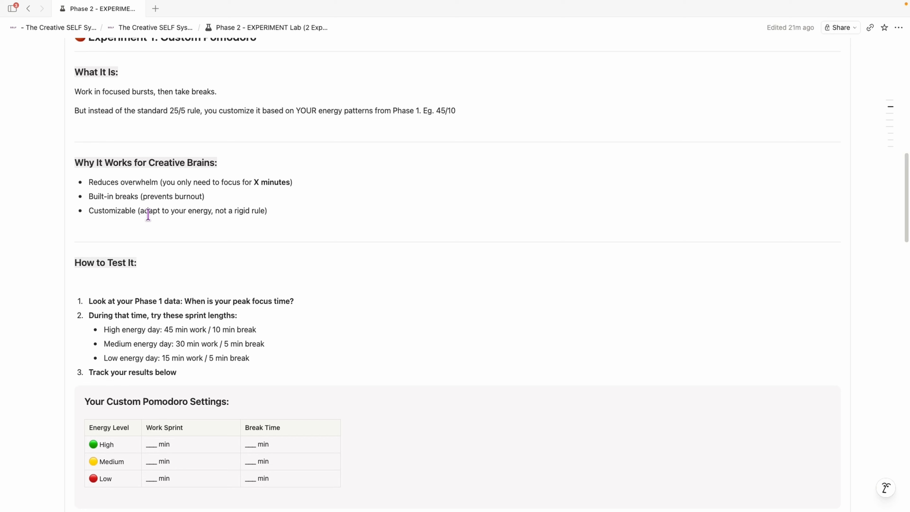
pyautogui.scroll(1, 148, 215)
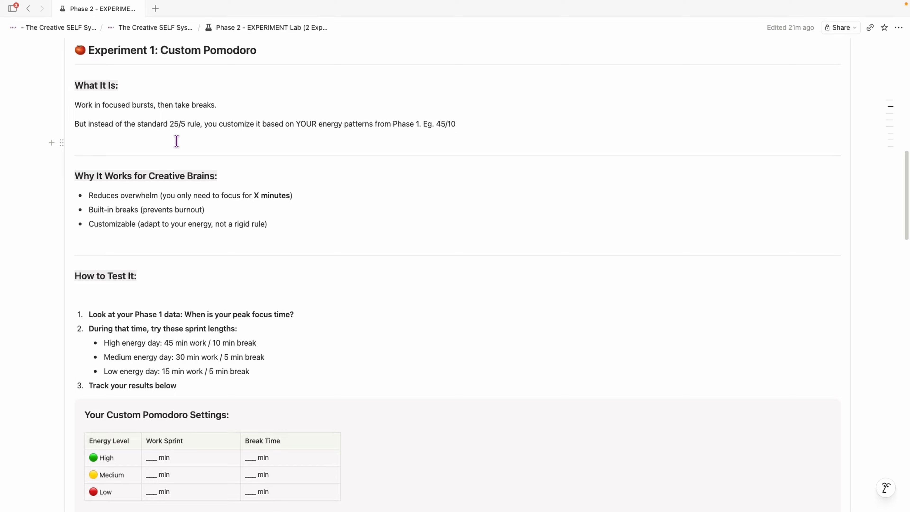
pyautogui.scroll(-1, 233, 168)
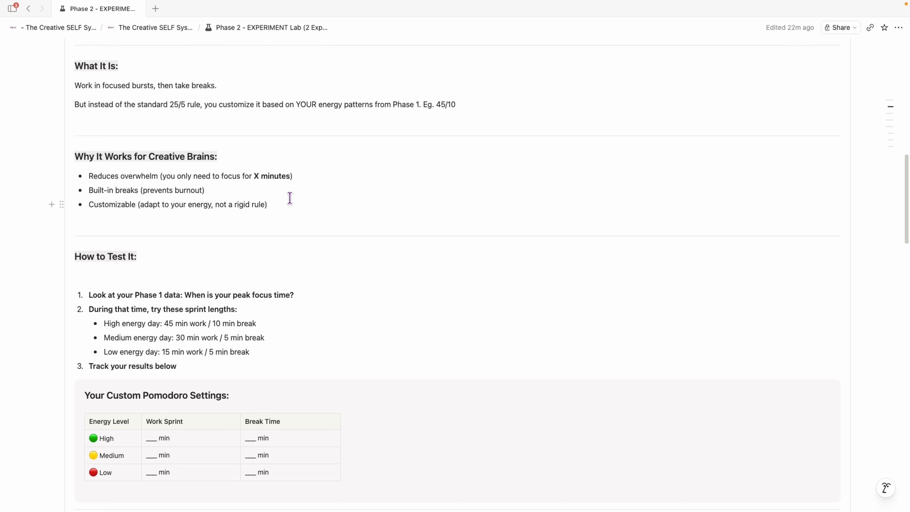
pyautogui.scroll(-4, 371, 168)
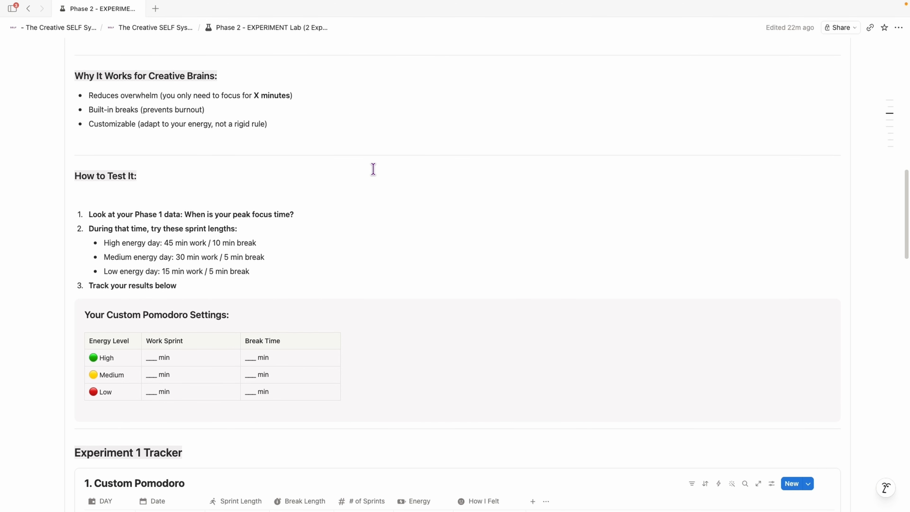
pyautogui.scroll(-5, 373, 169)
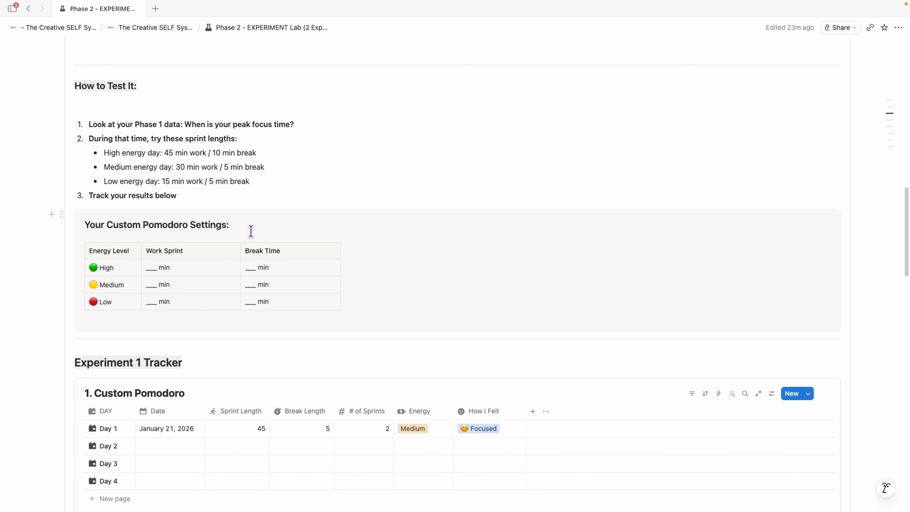
pyautogui.scroll(-3, 266, 217)
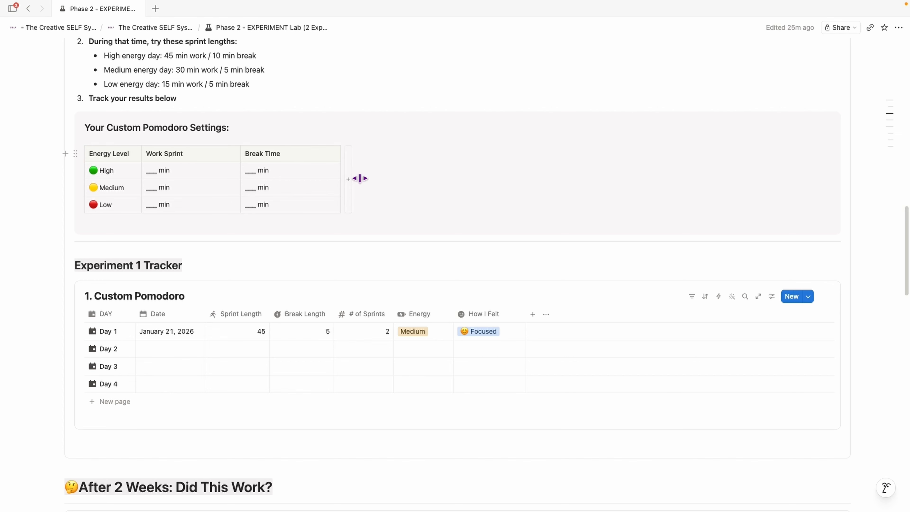
pyautogui.scroll(-2, 624, 274)
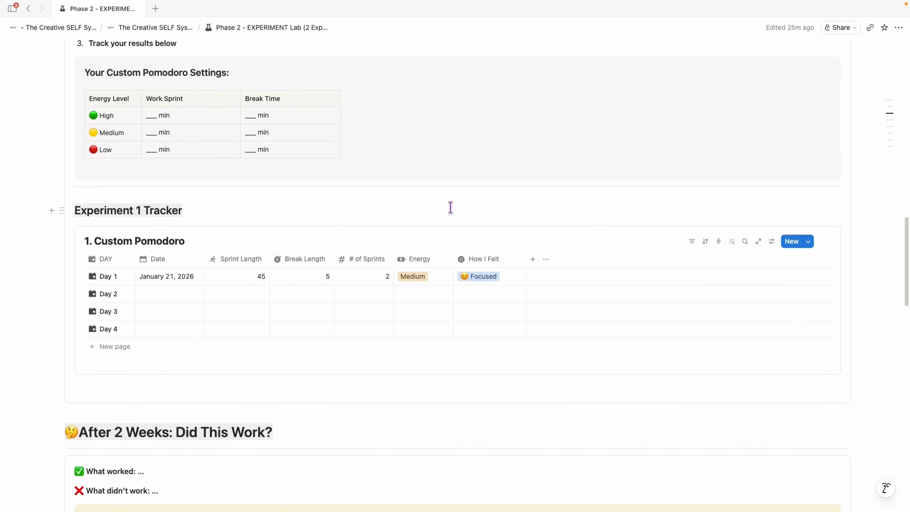
pyautogui.scroll(-3, 450, 207)
# Step: Set Day 2's date to May 22, 2026 and its Sprint Length to 50 in the Custom Pomodoro tracker
pyautogui.click(156, 210)
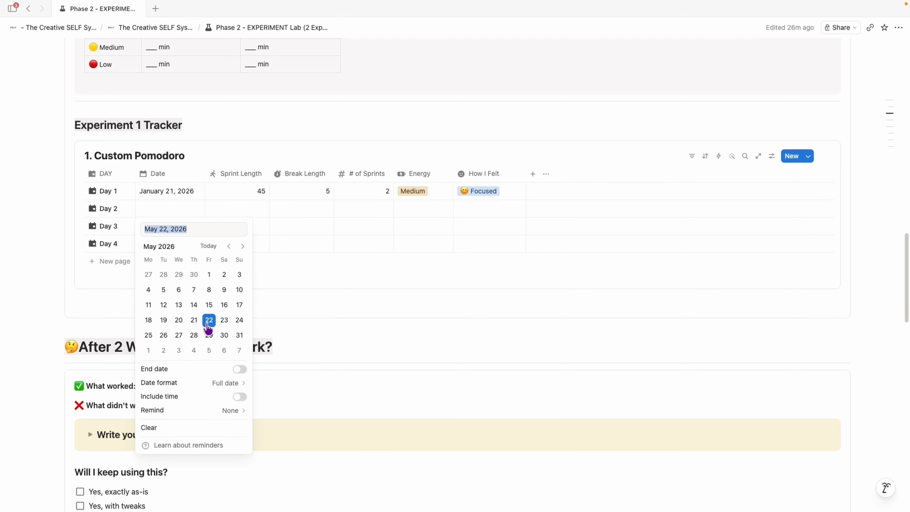
pyautogui.click(244, 207)
pyautogui.click(246, 211)
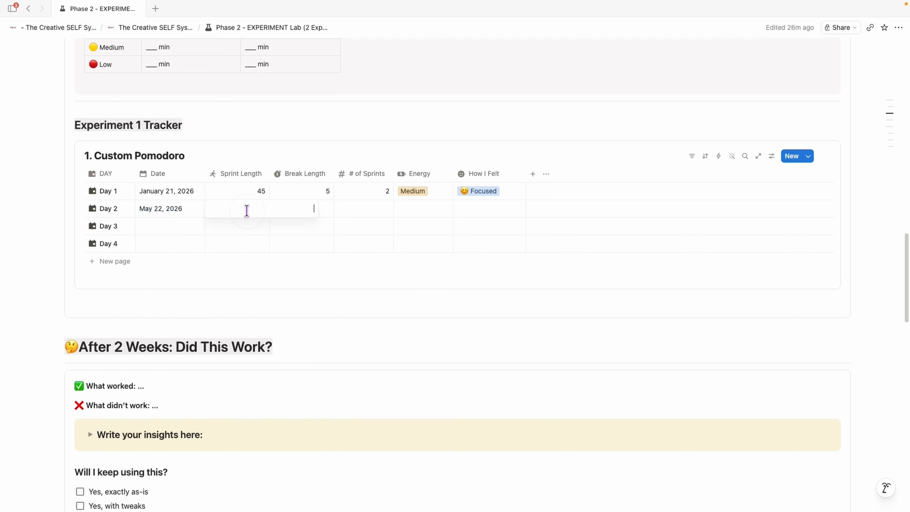
pyautogui.write('50')
pyautogui.press('Return')
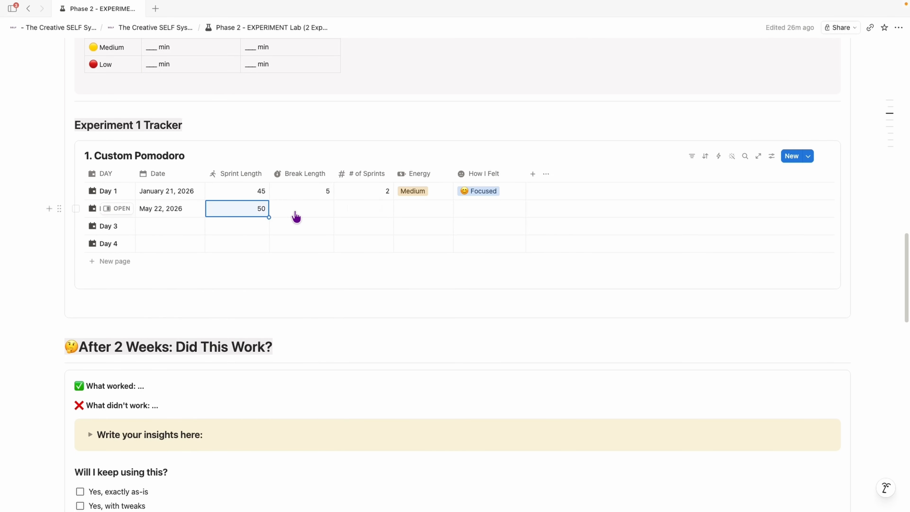
# Step: Enter 10 as Day 2's Break Length and 3 as its # of Sprints
pyautogui.click(291, 210)
pyautogui.write('10')
pyautogui.press('Return')
pyautogui.click(358, 207)
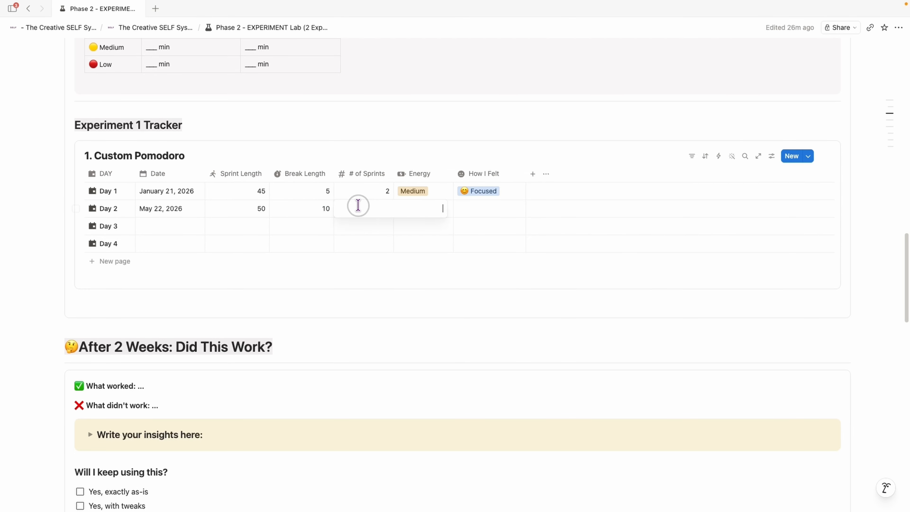
pyautogui.write('3')
# Step: Set Day 2's Energy to High and How I Felt to Flow state
pyautogui.click(524, 216)
pyautogui.click(435, 210)
pyautogui.click(443, 266)
pyautogui.click(486, 208)
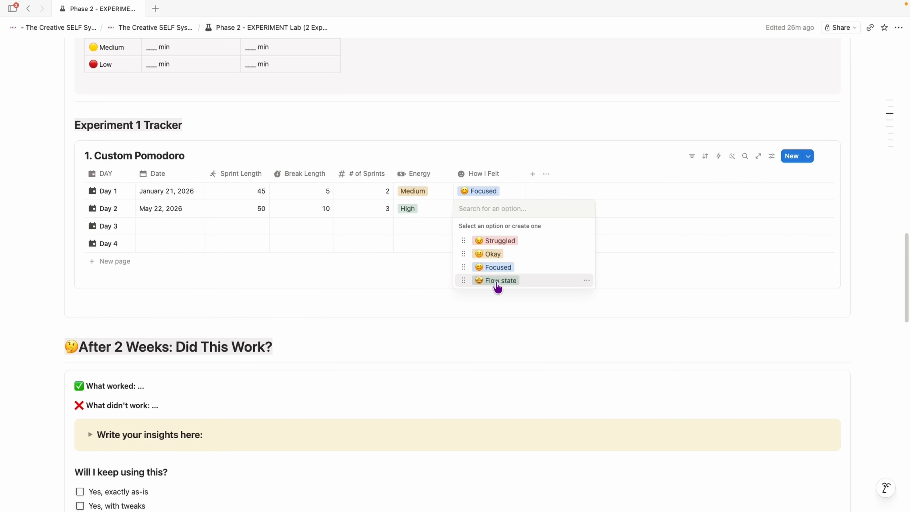
pyautogui.click(508, 281)
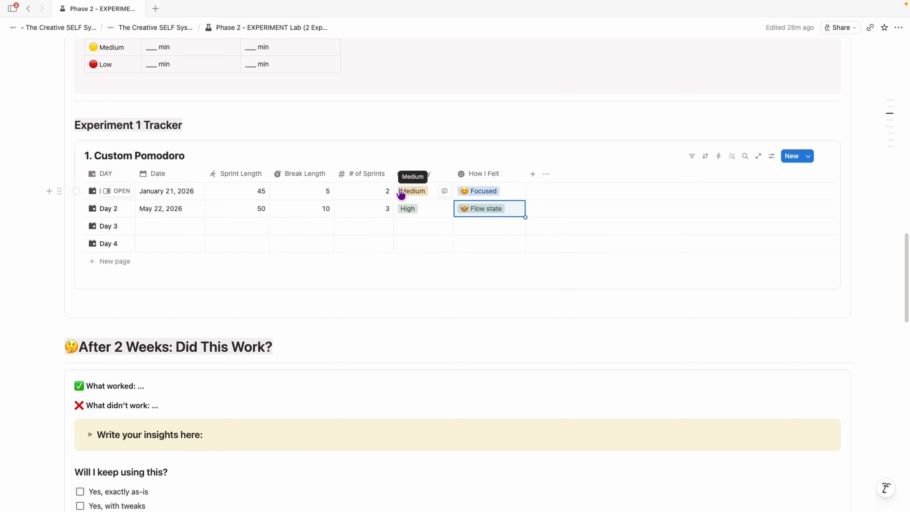
# Step: Expand and collapse the 'Write your insights here:' toggle under After 2 Weeks: Did This Work?
pyautogui.scroll(-5, 358, 186)
pyautogui.scroll(-2, 227, 219)
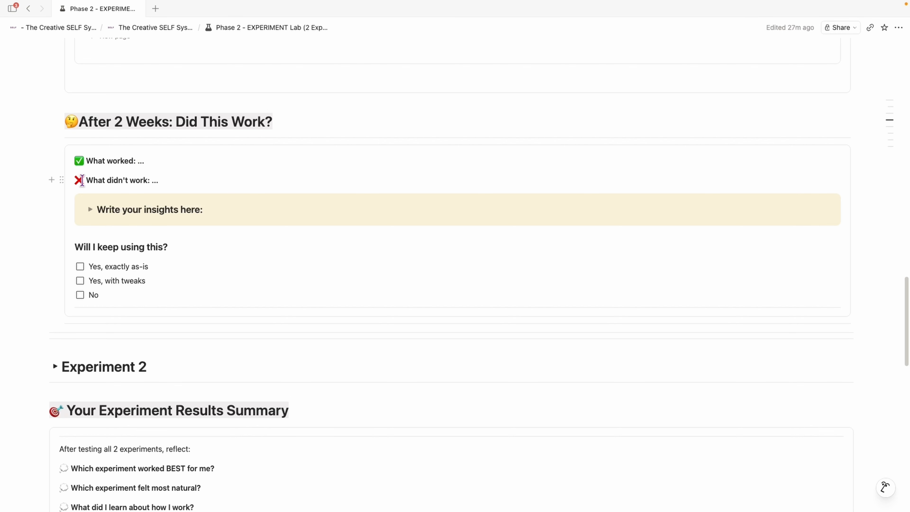
pyautogui.click(90, 209)
pyautogui.click(90, 210)
# Step: Collapse the Experiment 1 toggle
pyautogui.scroll(2, 225, 234)
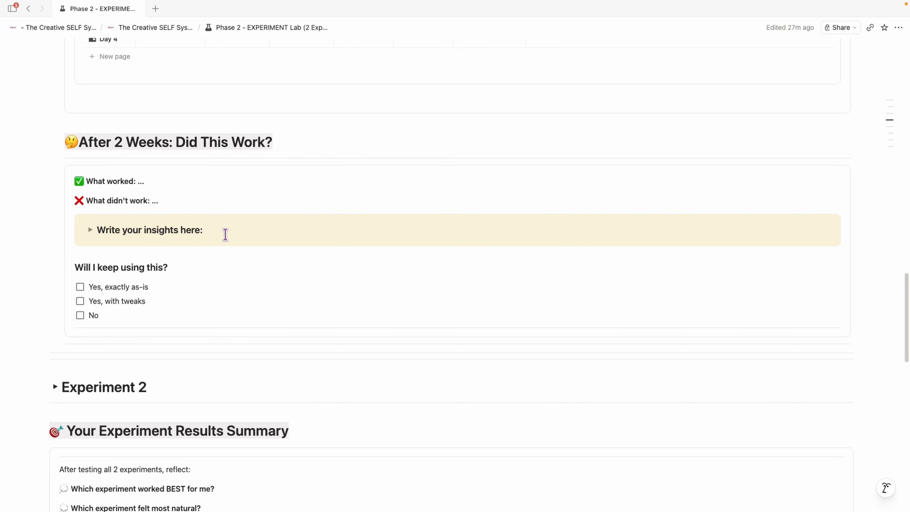
pyautogui.scroll(-5, 225, 235)
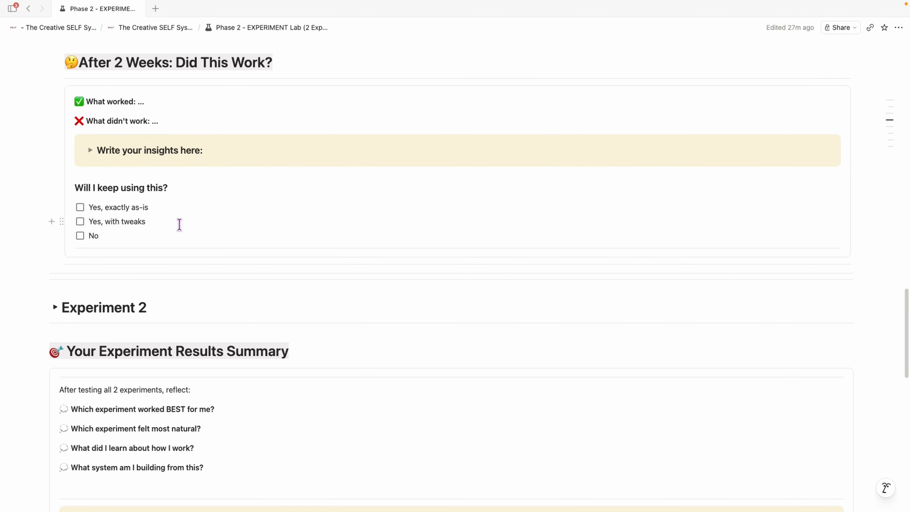
pyautogui.scroll(20, 179, 224)
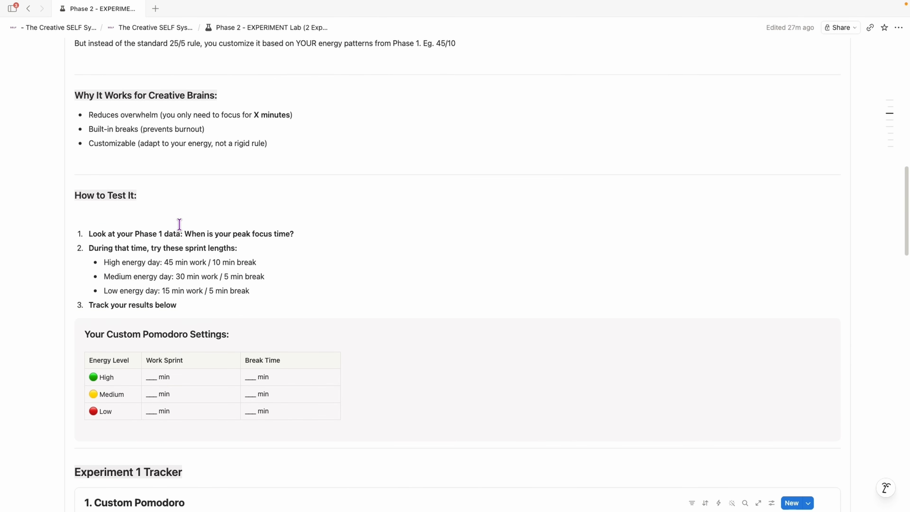
pyautogui.scroll(5, 179, 224)
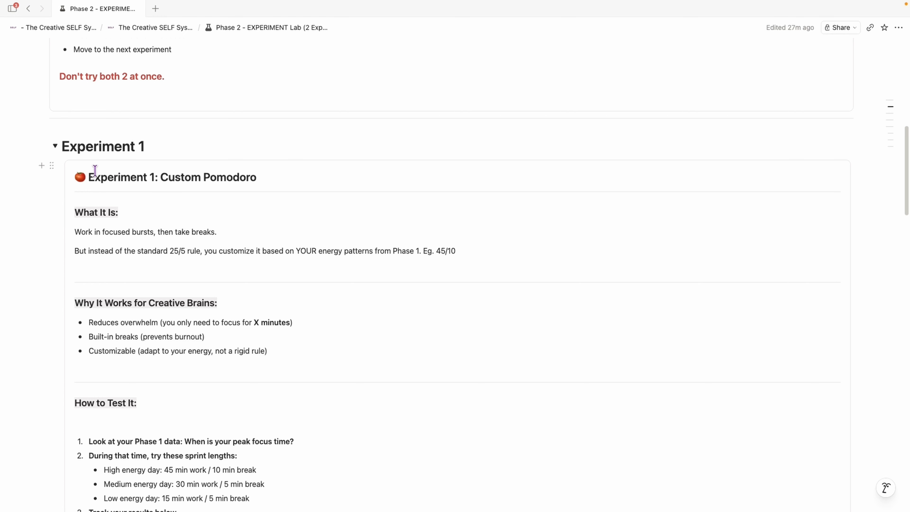
pyautogui.click(55, 146)
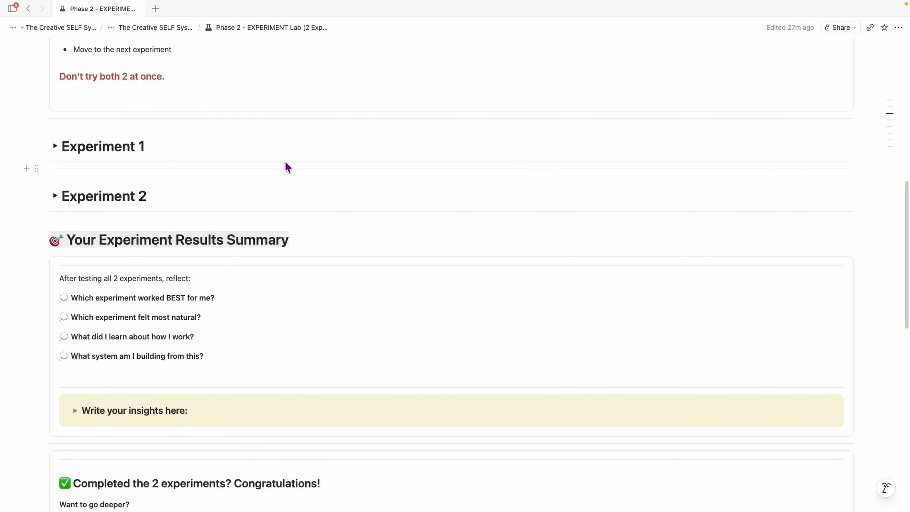
# Step: Expand the Experiment 2 toggle and read through its Energy-Matched Tasking instructions
pyautogui.click(55, 196)
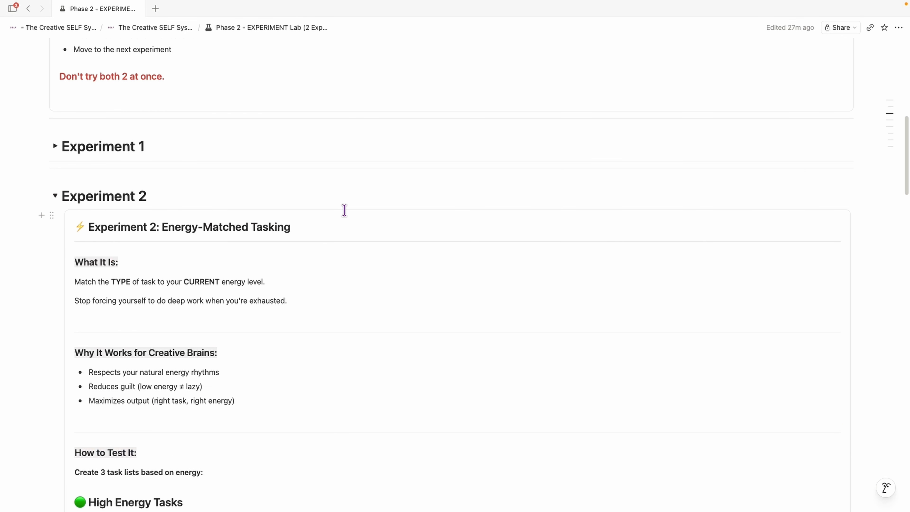
pyautogui.scroll(-1, 253, 229)
pyautogui.scroll(-4, 252, 228)
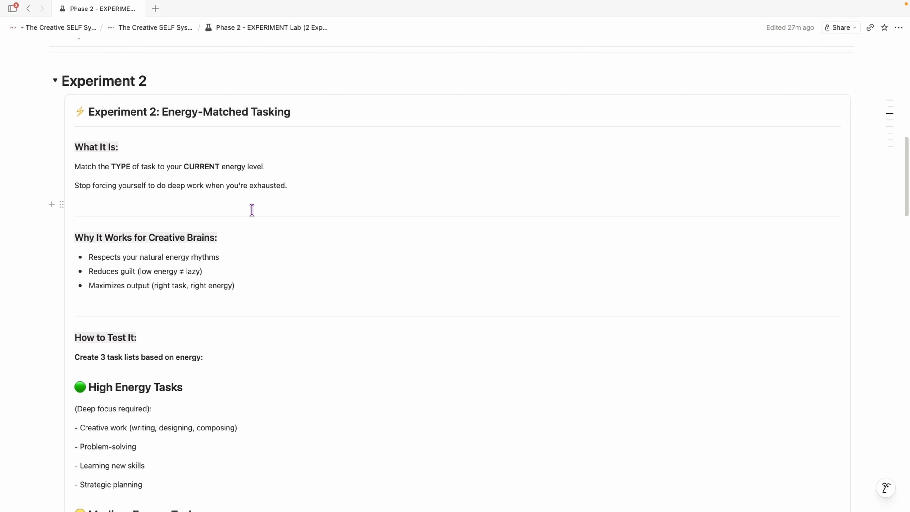
pyautogui.scroll(-5, 319, 181)
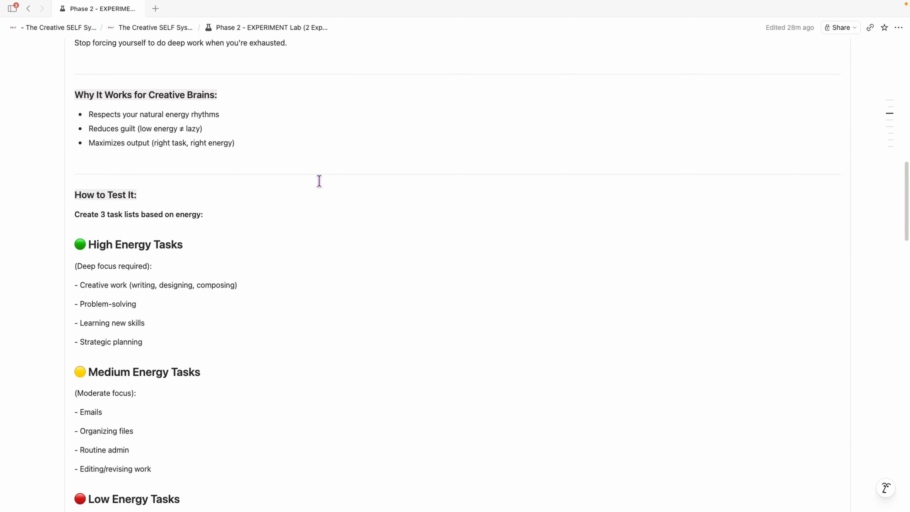
pyautogui.scroll(5, 319, 180)
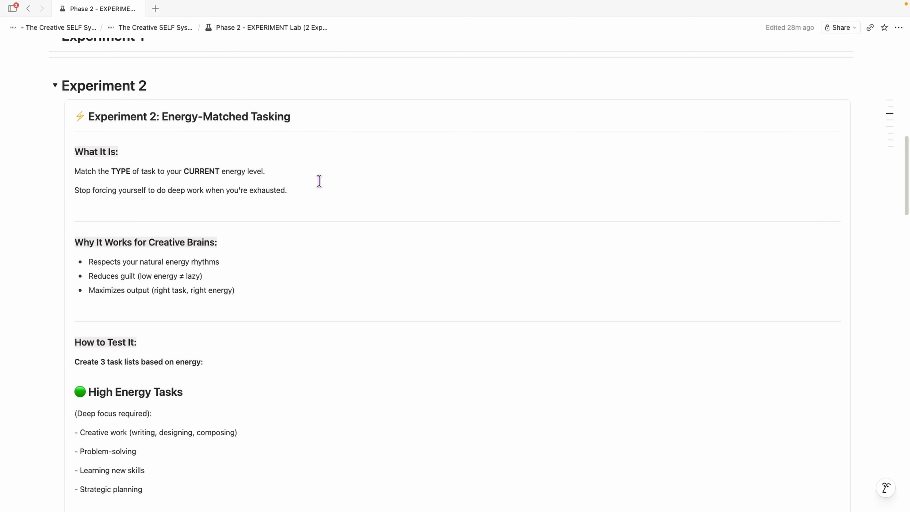
pyautogui.scroll(1, 467, 285)
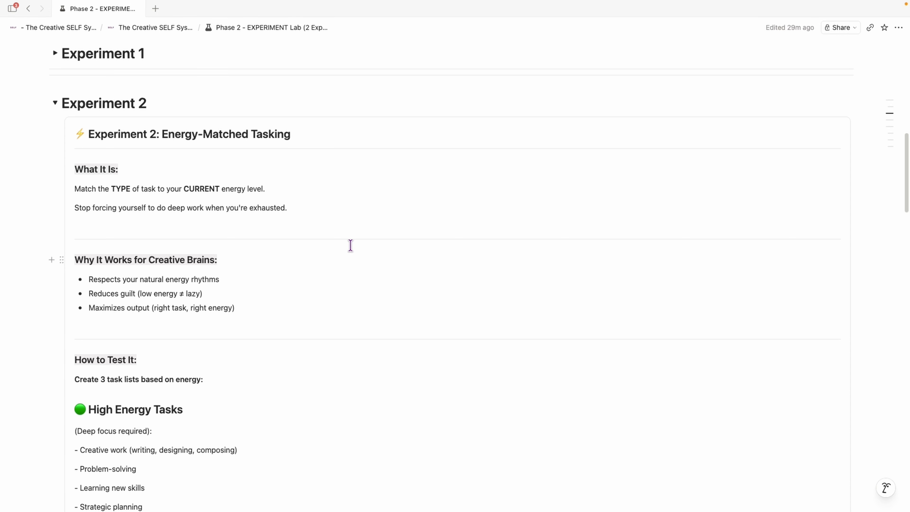
pyautogui.scroll(-1, 307, 229)
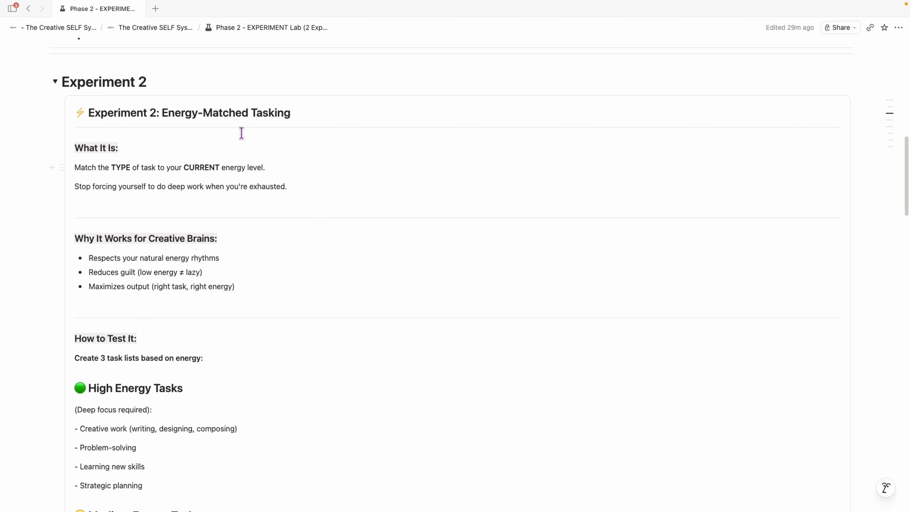
pyautogui.scroll(-1, 316, 175)
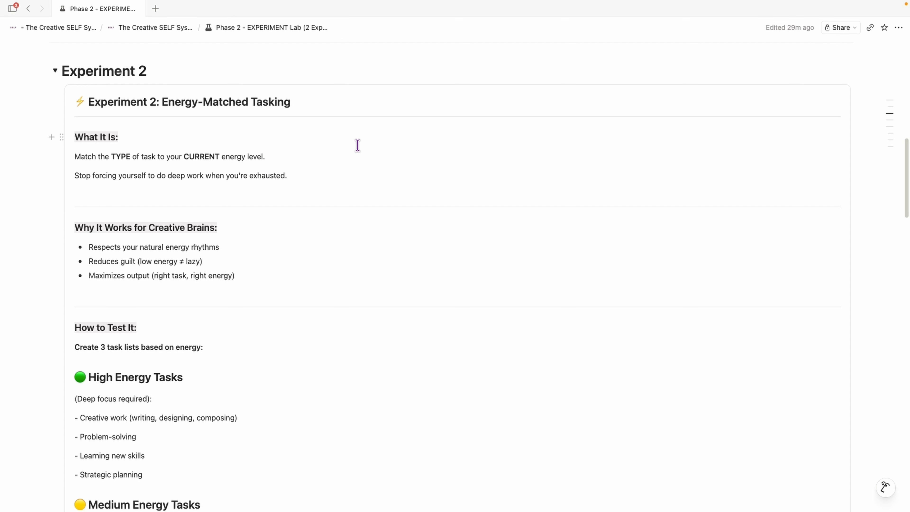
# Step: Scroll through the High, Medium and Low Energy task lists down to the Experiment 2 tracker
pyautogui.scroll(-5, 243, 232)
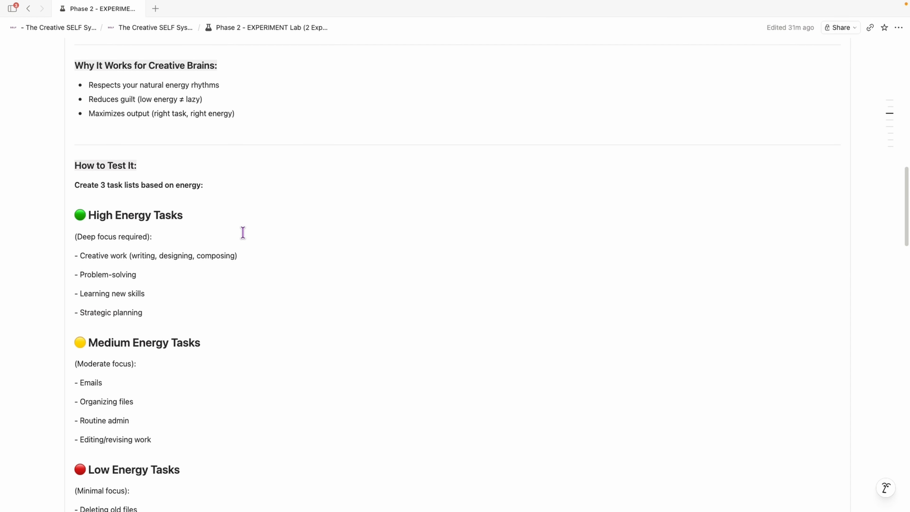
pyautogui.scroll(-3, 255, 224)
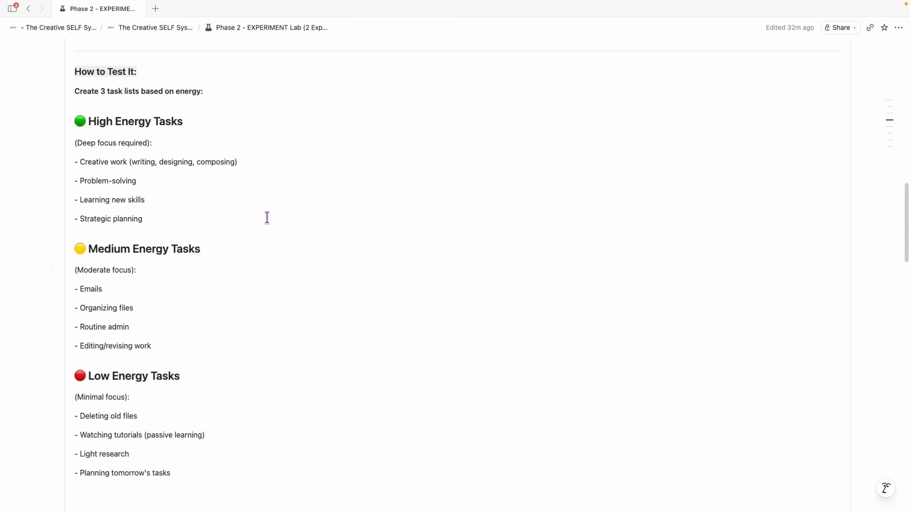
pyautogui.scroll(-1, 164, 158)
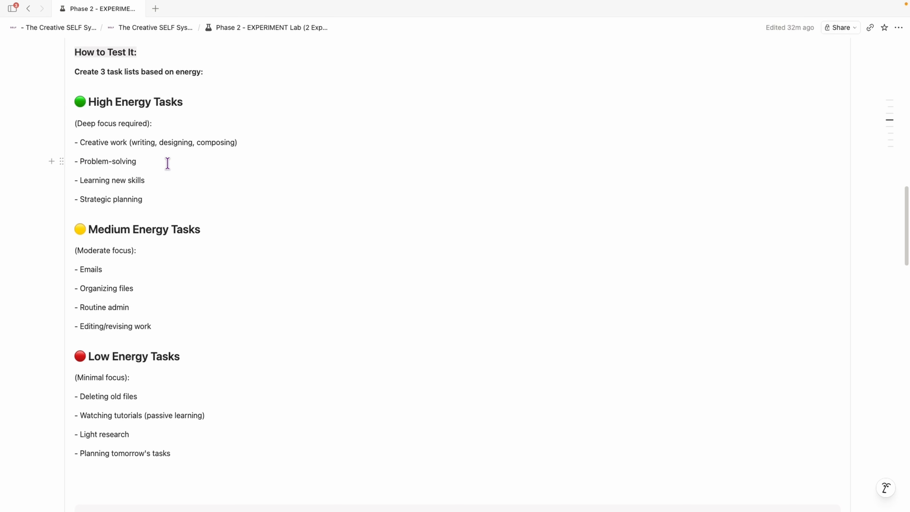
pyautogui.scroll(-5, 164, 165)
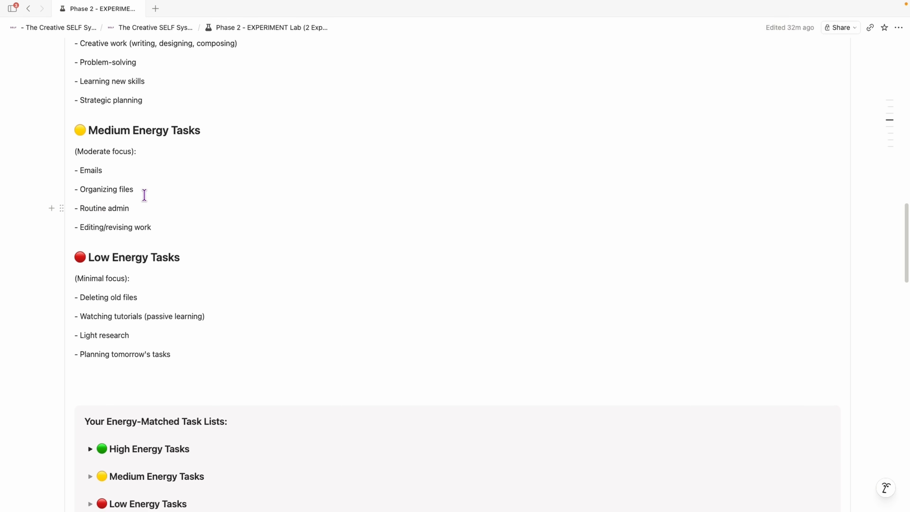
pyautogui.scroll(-1, 246, 167)
pyautogui.scroll(-2, 246, 167)
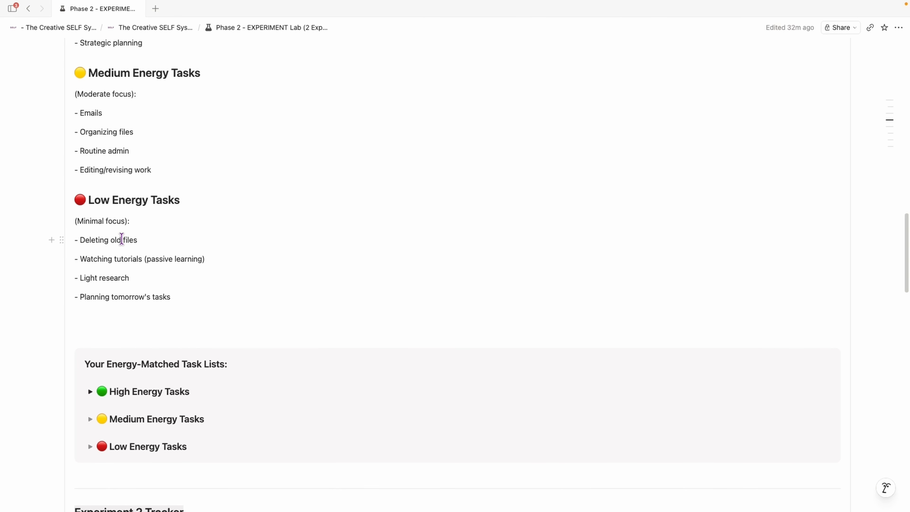
pyautogui.scroll(-3, 129, 269)
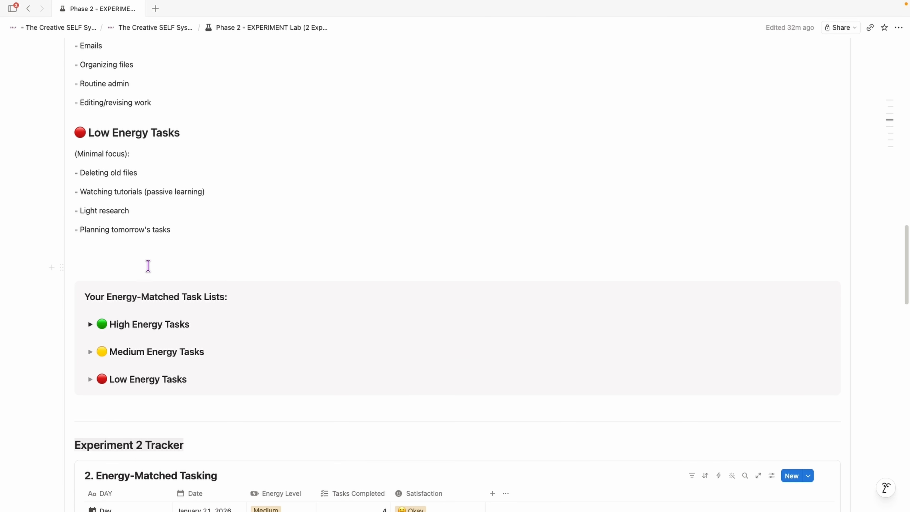
pyautogui.scroll(-1, 223, 157)
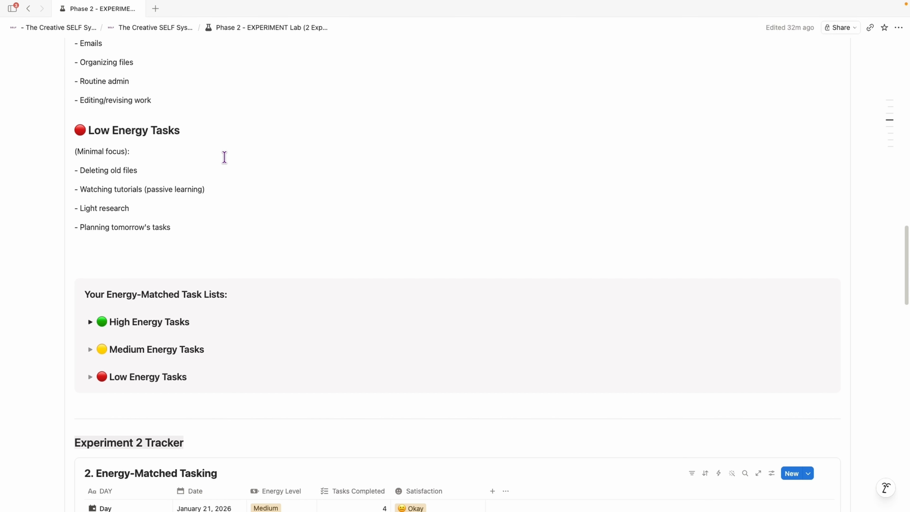
pyautogui.scroll(-1, 283, 186)
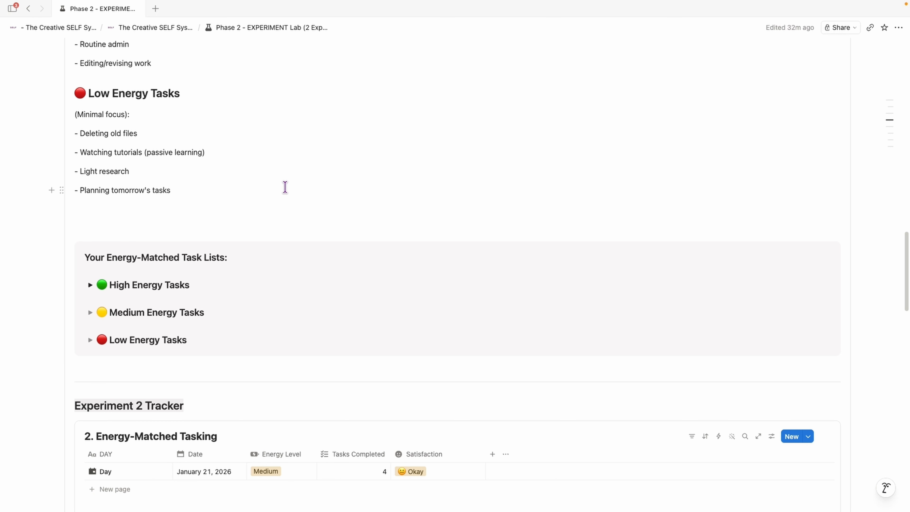
pyautogui.scroll(-2, 285, 186)
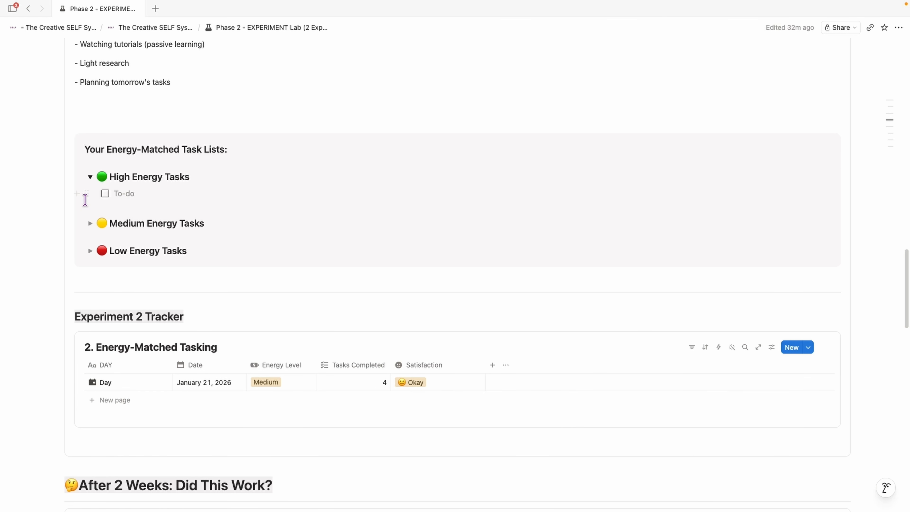
# Step: Expand and collapse the High Energy Tasks and Medium Energy Tasks toggles under Your Energy-Matched Task Lists
pyautogui.click(90, 177)
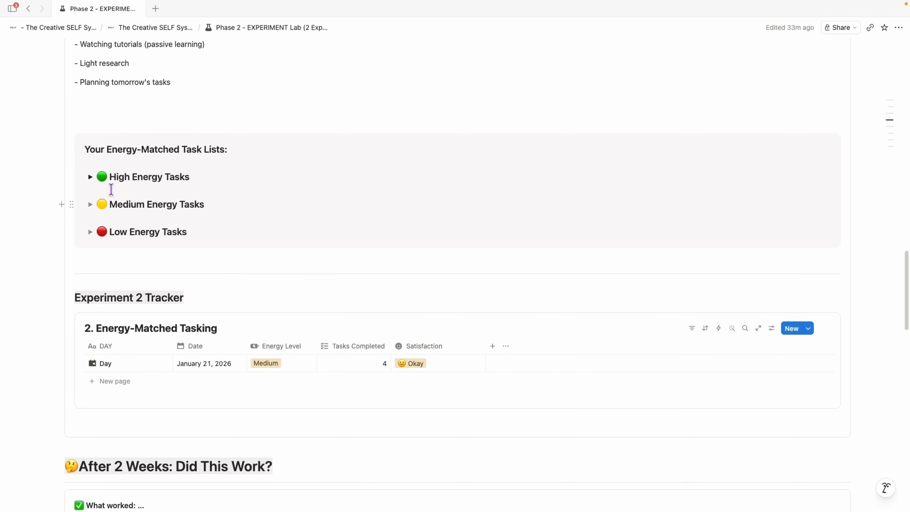
pyautogui.click(90, 178)
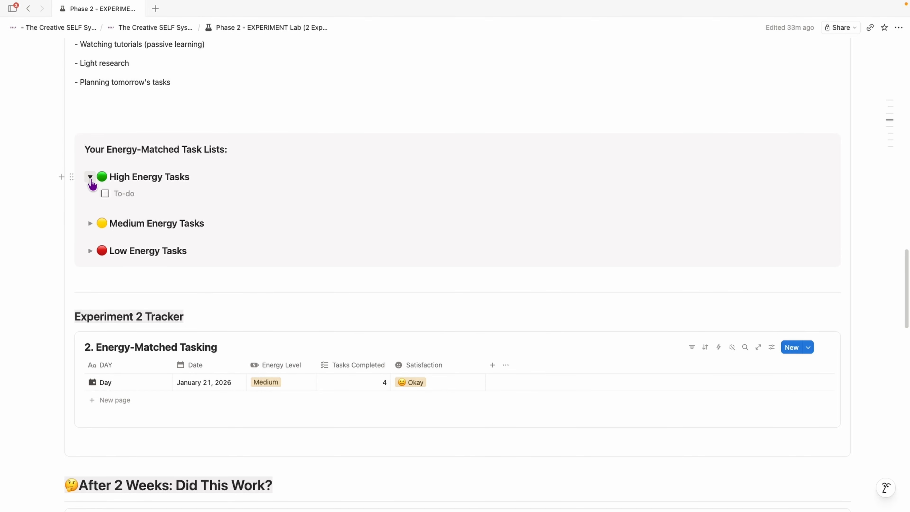
pyautogui.click(90, 178)
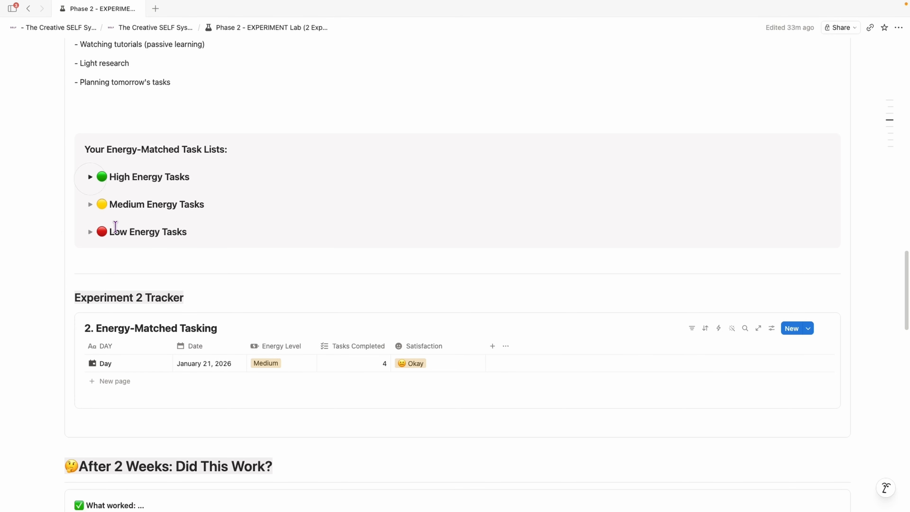
pyautogui.click(90, 204)
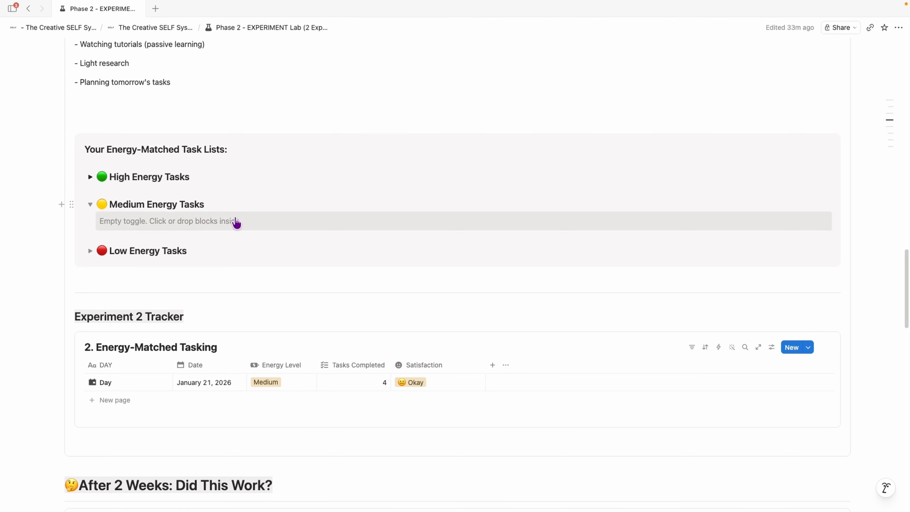
pyautogui.click(90, 204)
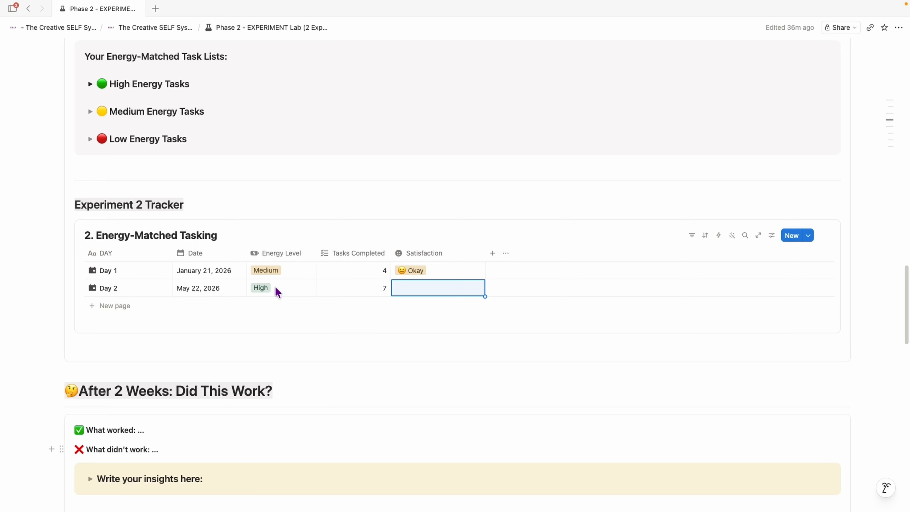
# Step: Switch Day 2's Energy Level to Medium and back to High in the Energy-Matched Tasking tracker
pyautogui.click(288, 291)
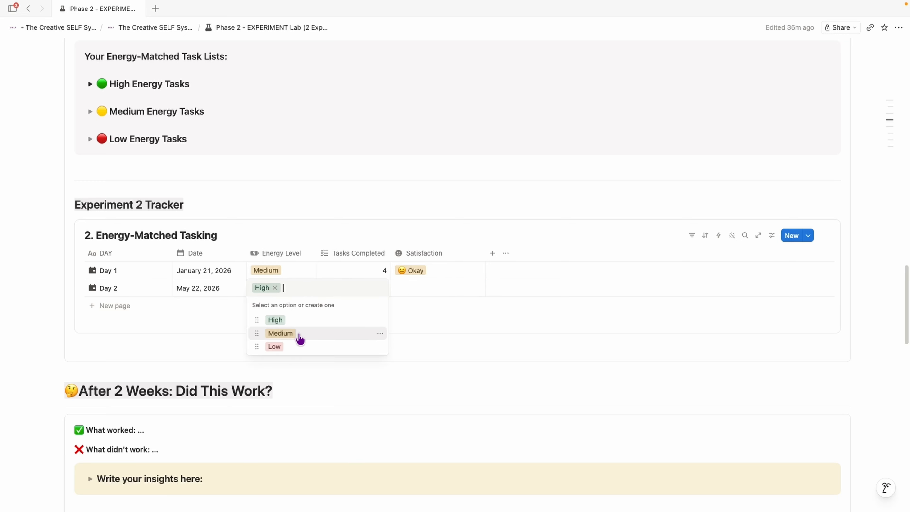
pyautogui.click(301, 335)
pyautogui.click(290, 290)
pyautogui.click(290, 320)
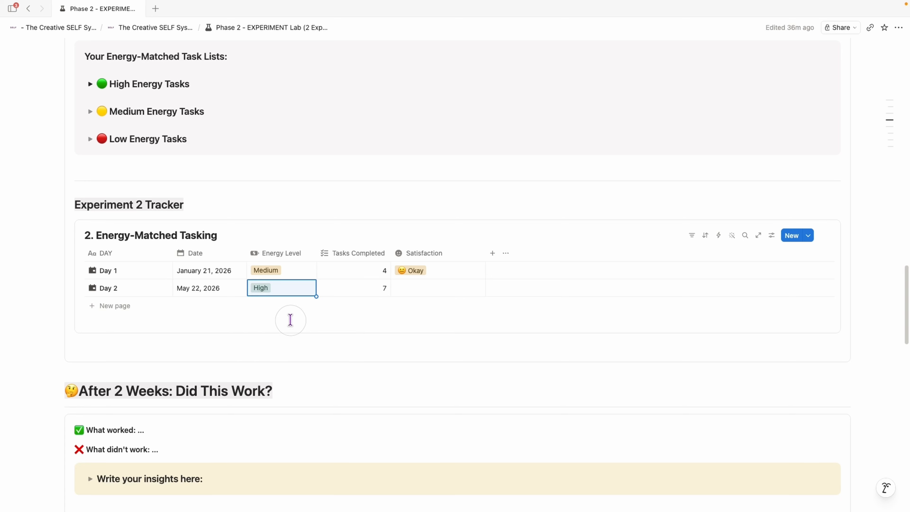
# Step: Set Day 2's Satisfaction to Great in the Energy-Matched Tasking tracker
pyautogui.click(340, 292)
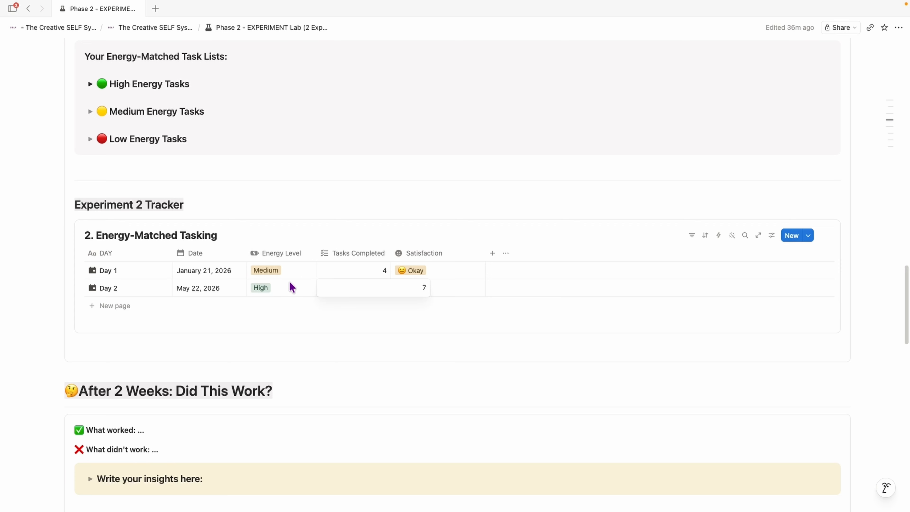
pyautogui.press('Escape')
pyautogui.click(427, 291)
pyautogui.click(441, 320)
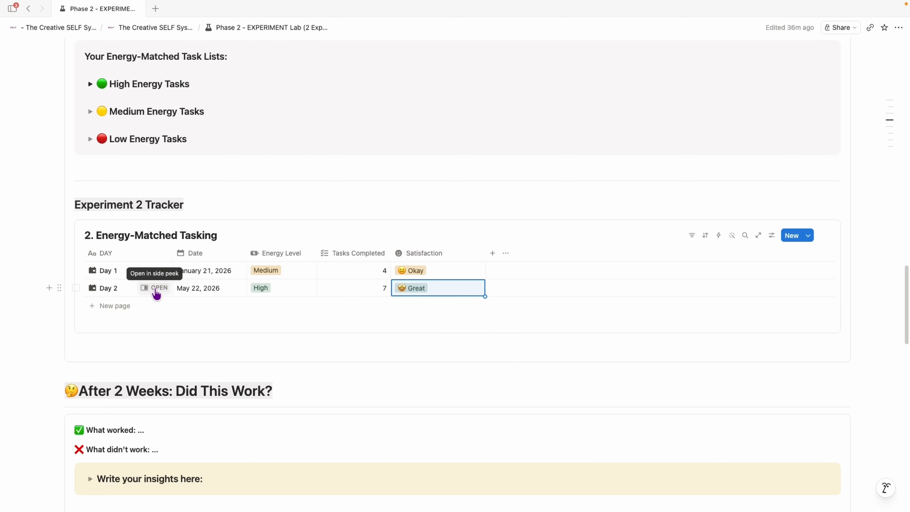
# Step: Open the Day 2 entry in side peek and close it again
pyautogui.click(157, 290)
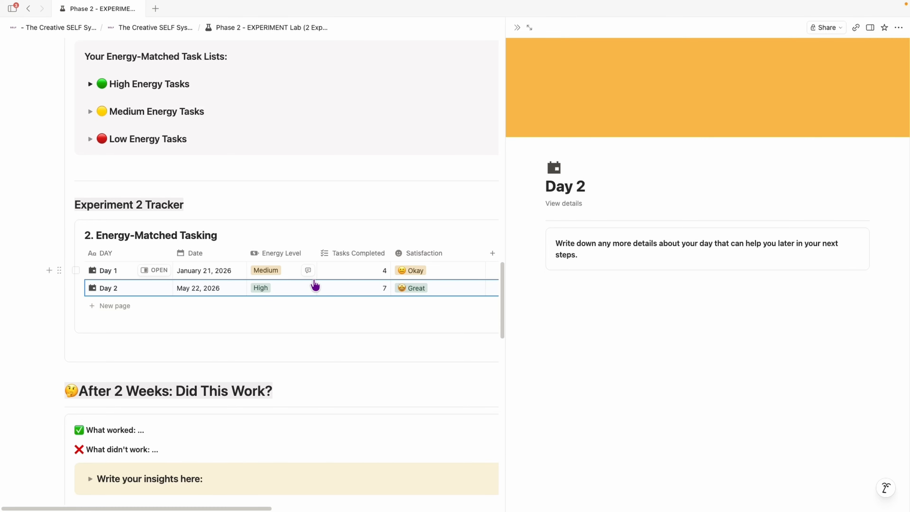
pyautogui.press('Escape')
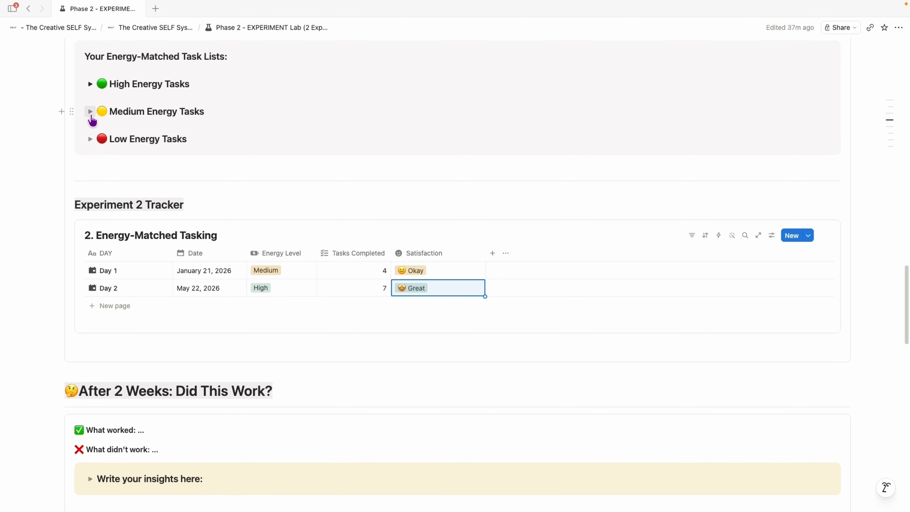
# Step: Expand and collapse the 'Write your insights here:' toggle under After 2 Weeks: Did This Work?
pyautogui.scroll(-5, 262, 128)
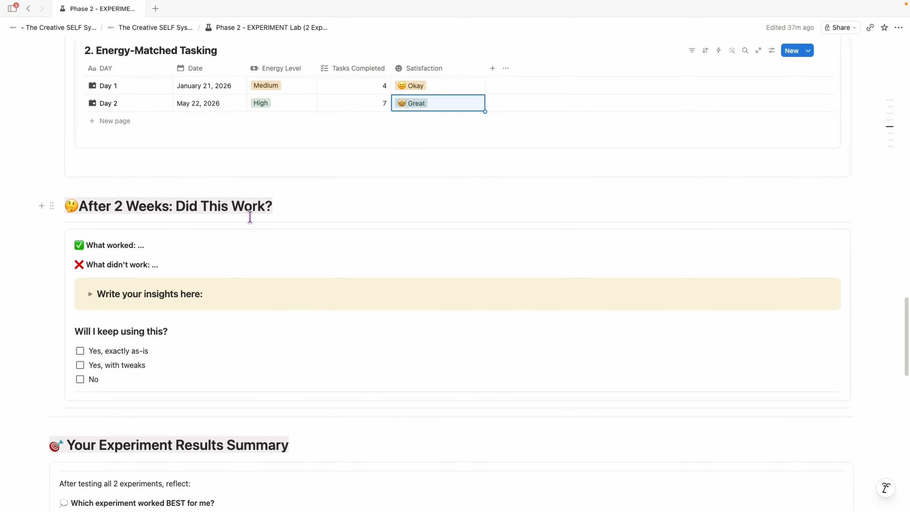
pyautogui.scroll(-2, 126, 238)
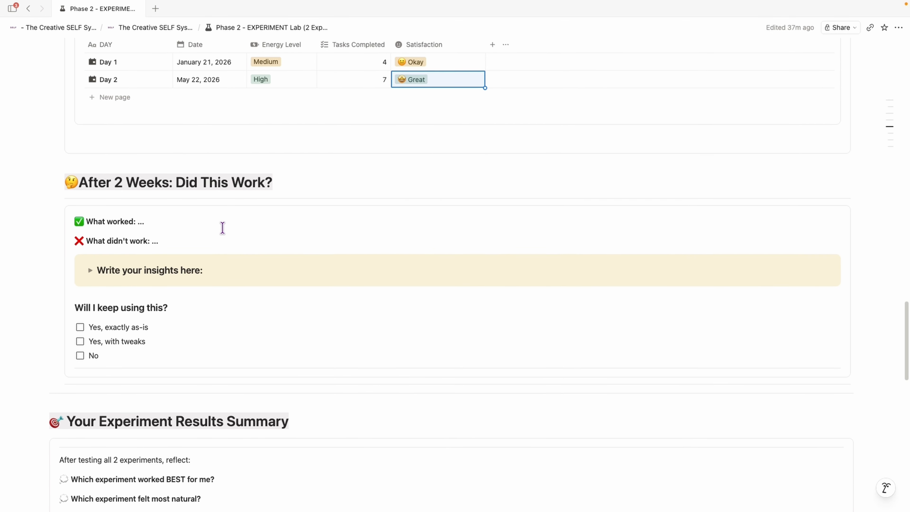
pyautogui.scroll(-1, 113, 208)
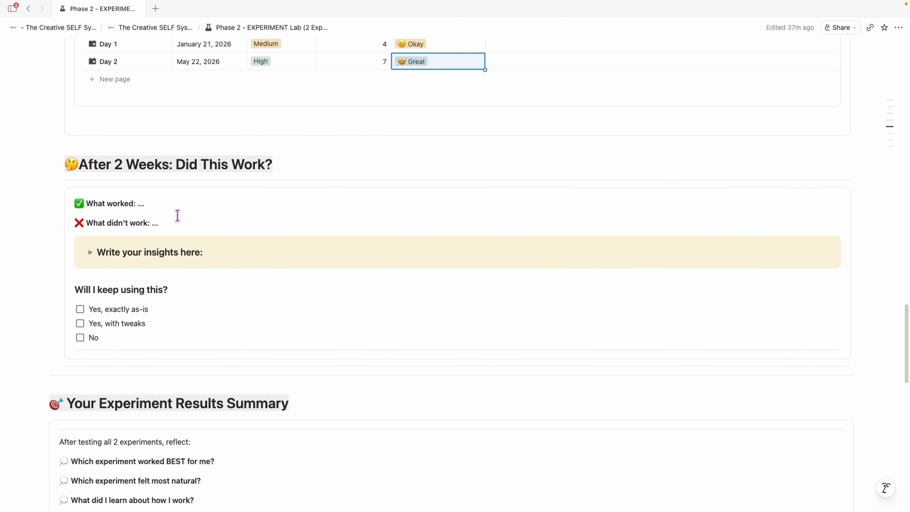
pyautogui.click(90, 242)
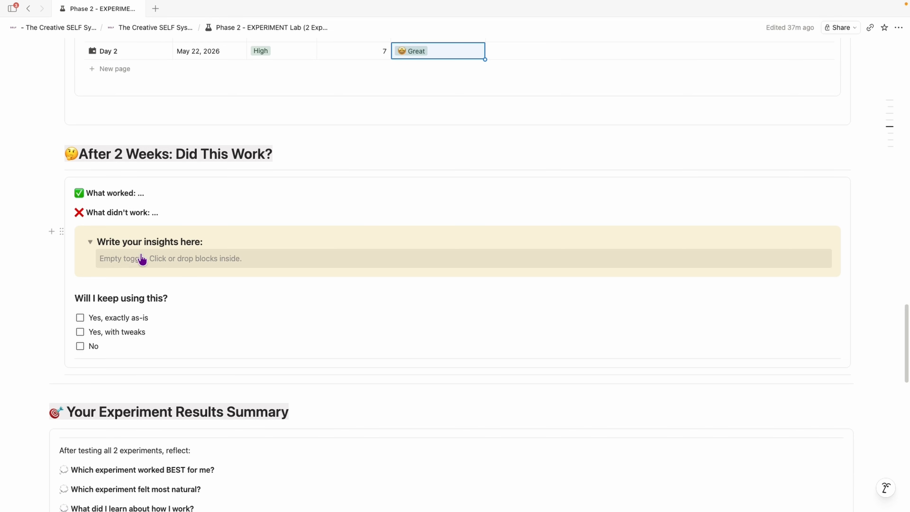
pyautogui.click(91, 243)
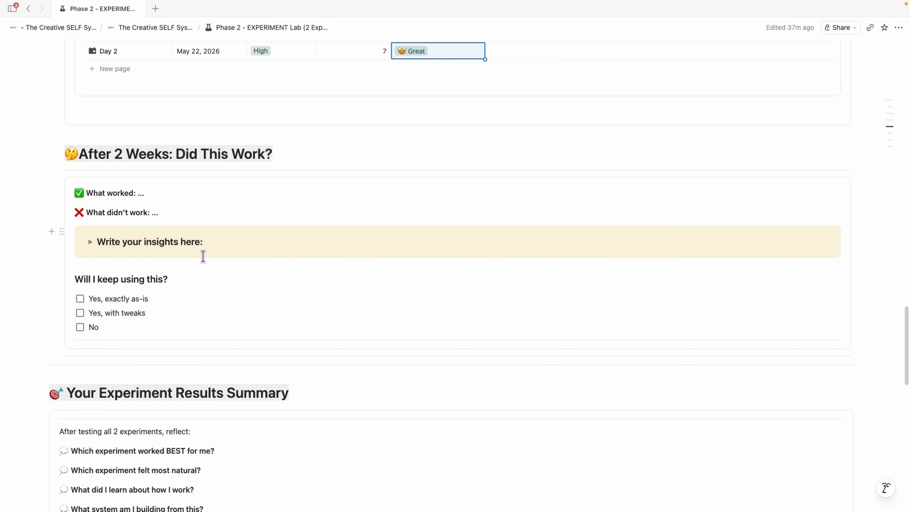
# Step: Expand and collapse the 'Write your insights here:' toggle in Your Experiment Results Summary
pyautogui.scroll(-6, 203, 256)
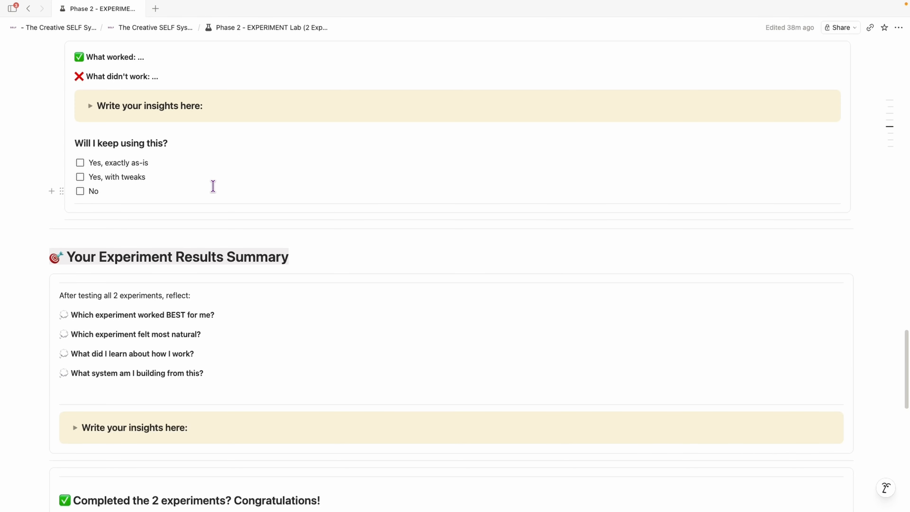
pyautogui.scroll(-4, 315, 162)
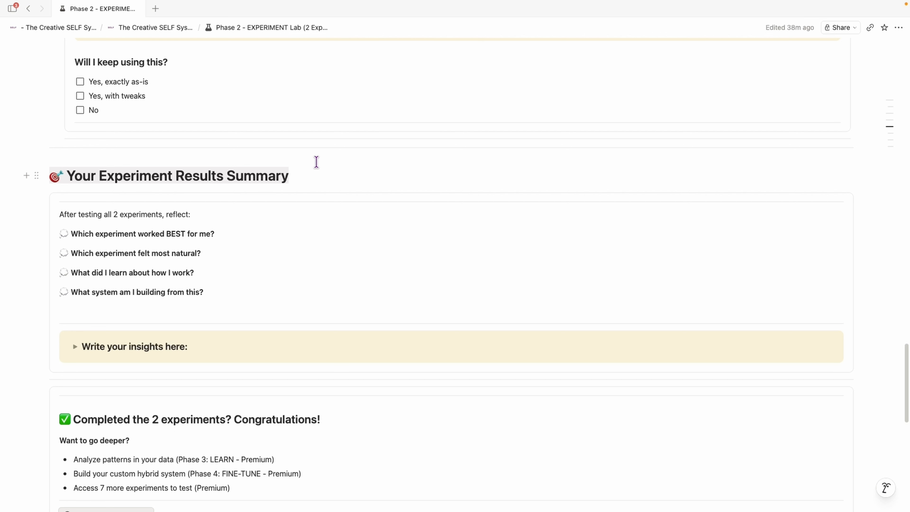
pyautogui.scroll(-2, 315, 162)
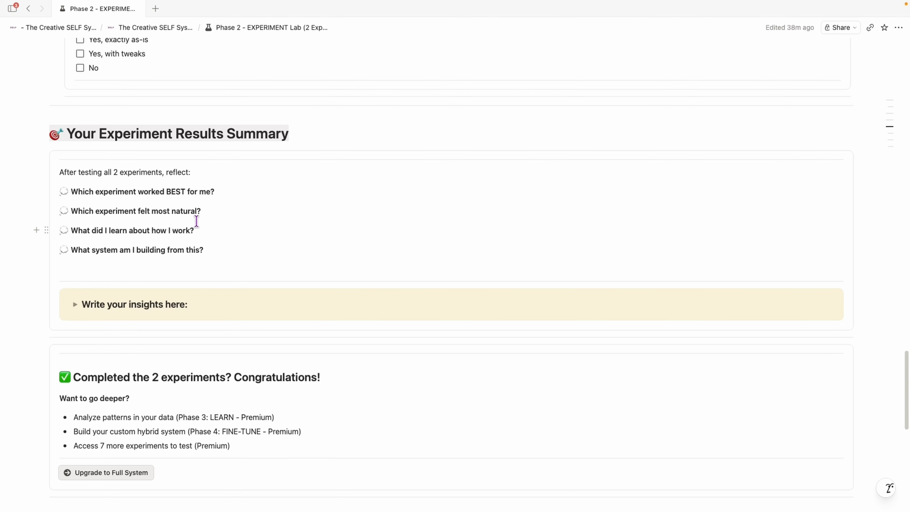
pyautogui.click(75, 304)
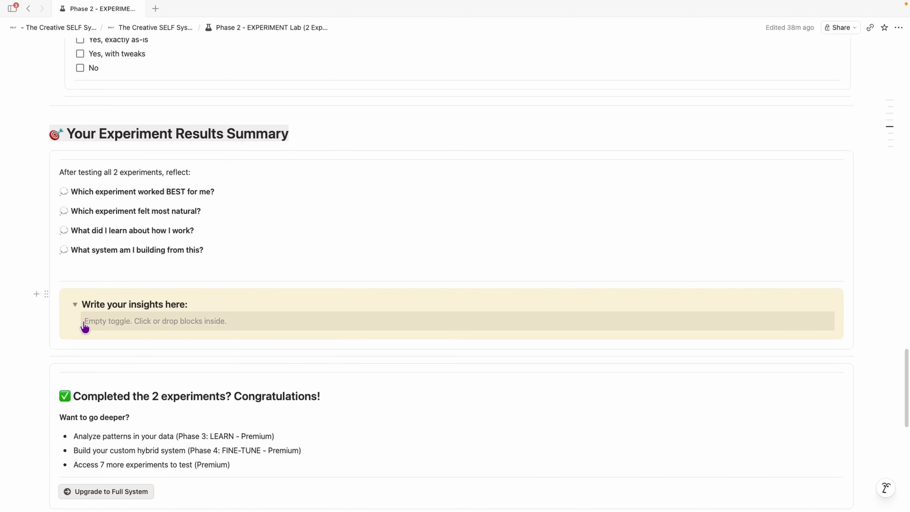
pyautogui.click(75, 304)
# Step: Open the Upgrade to Full System page and close it
pyautogui.scroll(-4, 421, 267)
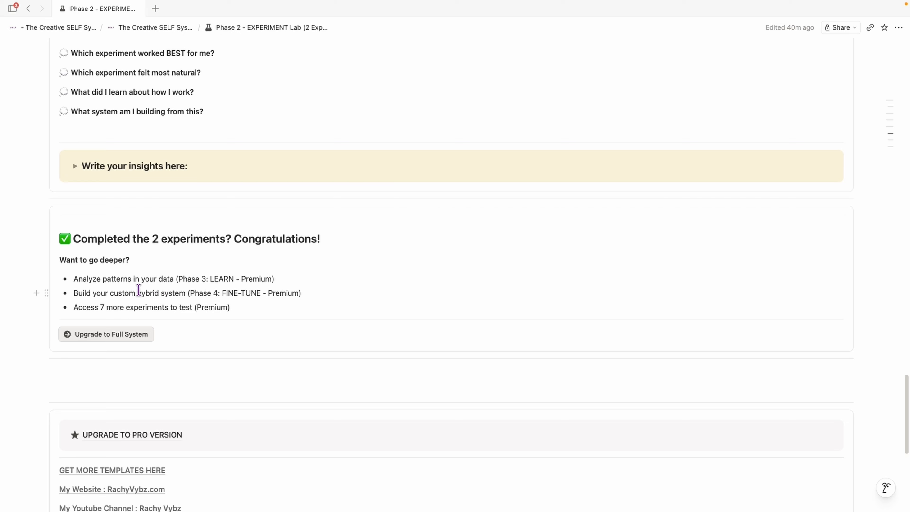
pyautogui.click(122, 334)
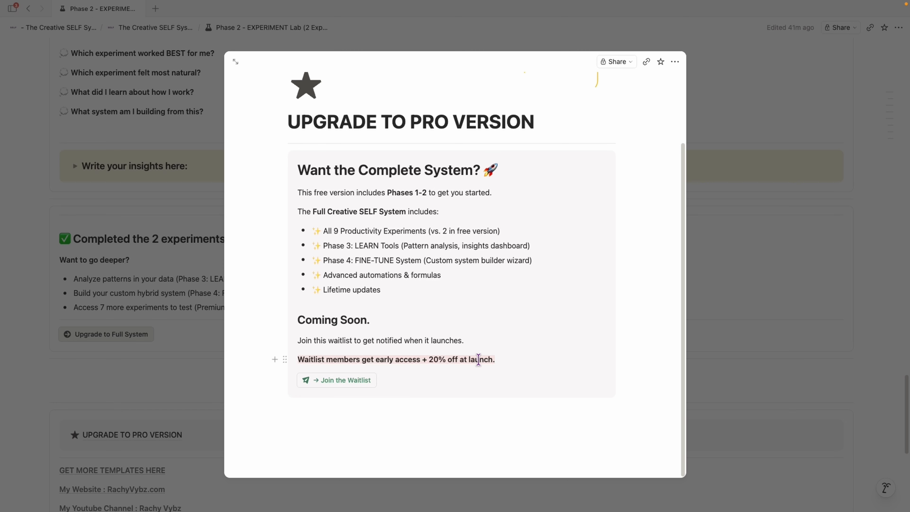
pyautogui.click(201, 326)
# Step: Return to the home page, visit the Quick Wins Celebration page, and go back to home
pyautogui.scroll(20, 134, 310)
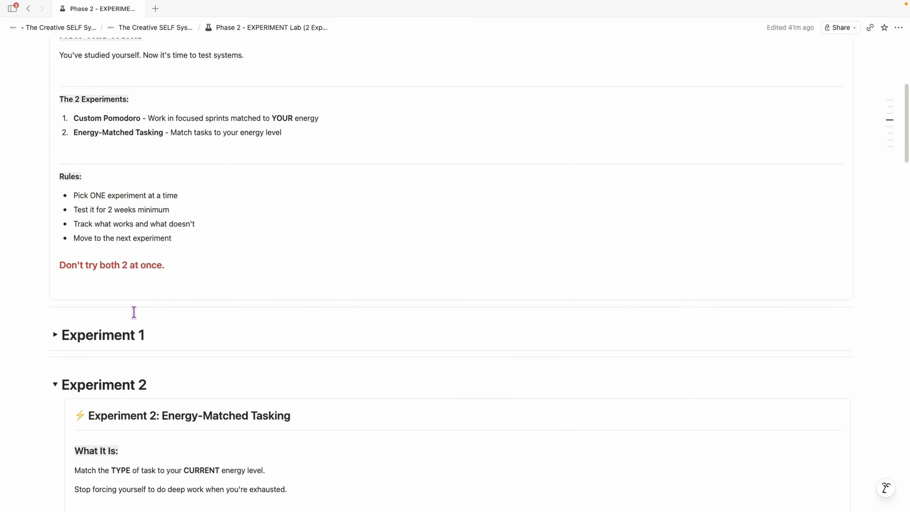
pyautogui.click(86, 247)
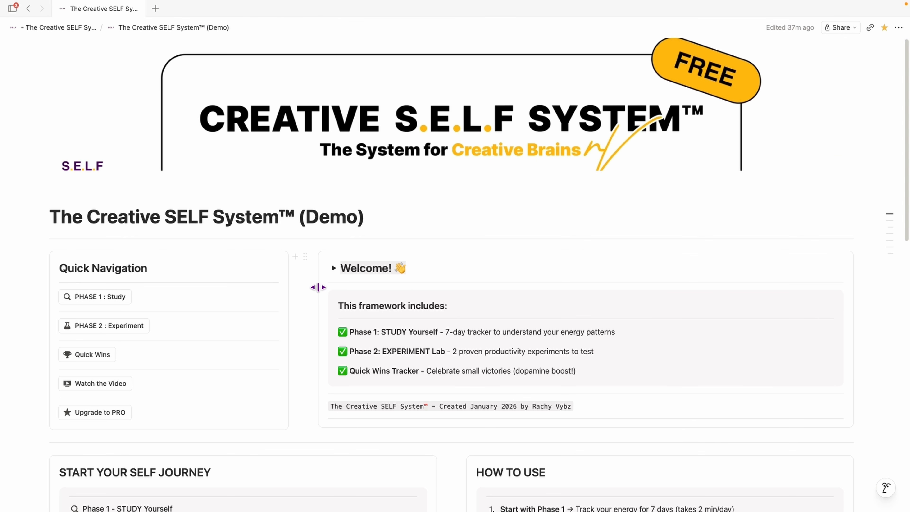
pyautogui.scroll(-3, 326, 290)
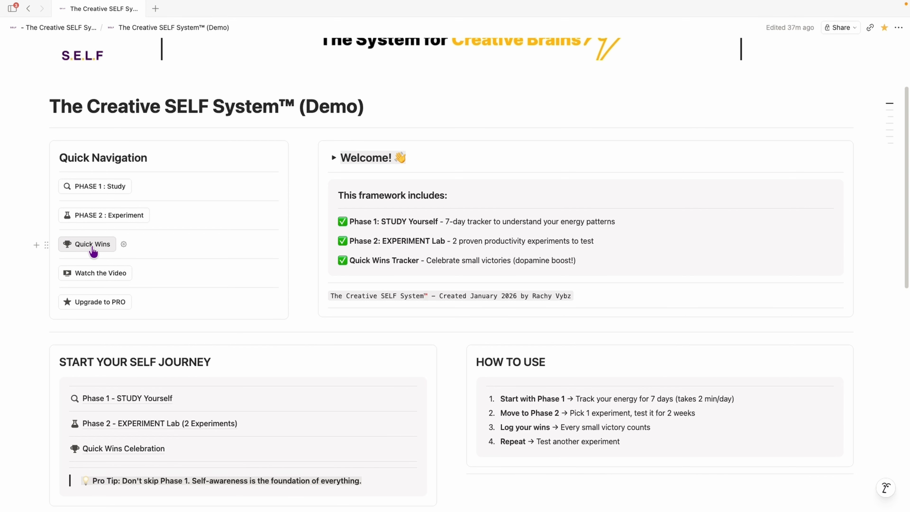
pyautogui.click(93, 247)
pyautogui.scroll(-3, 294, 248)
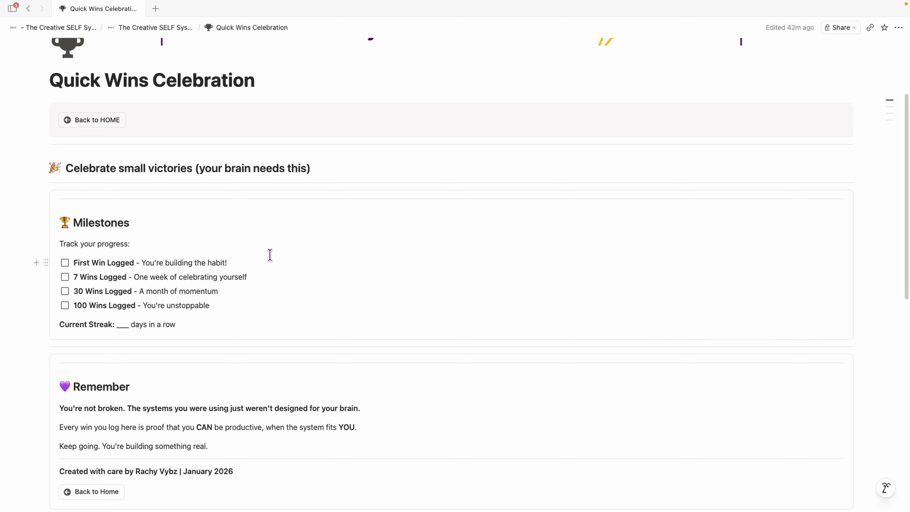
pyautogui.click(92, 123)
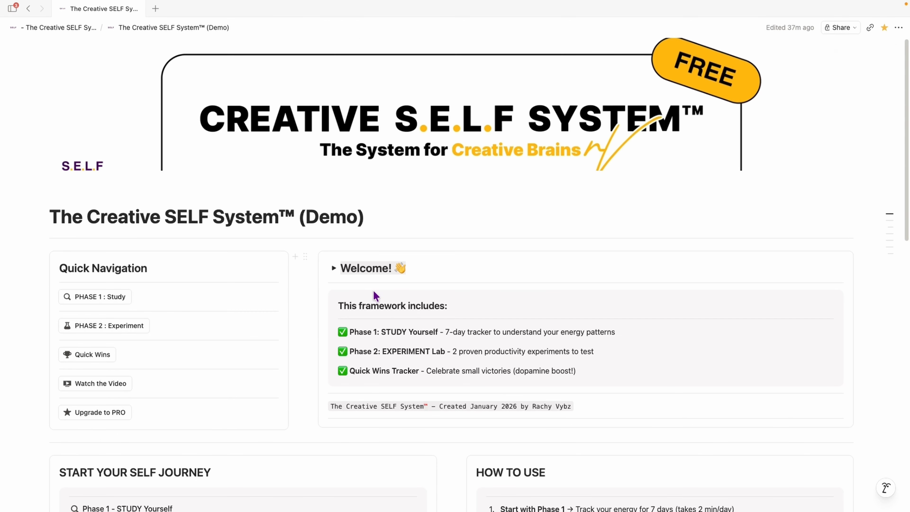
# Step: Scroll over the home page's navigation and How to Use sections and preview the Watch the Video link
pyautogui.scroll(-6, 541, 294)
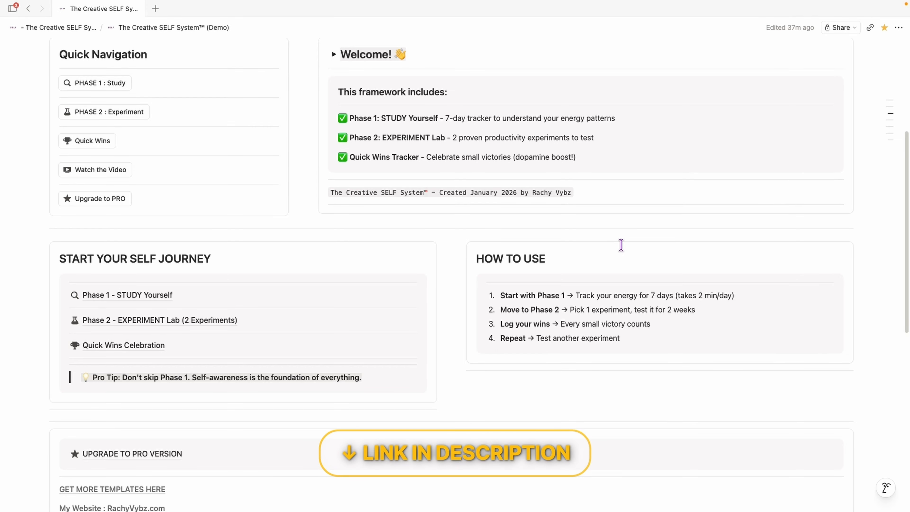
pyautogui.scroll(3, 620, 245)
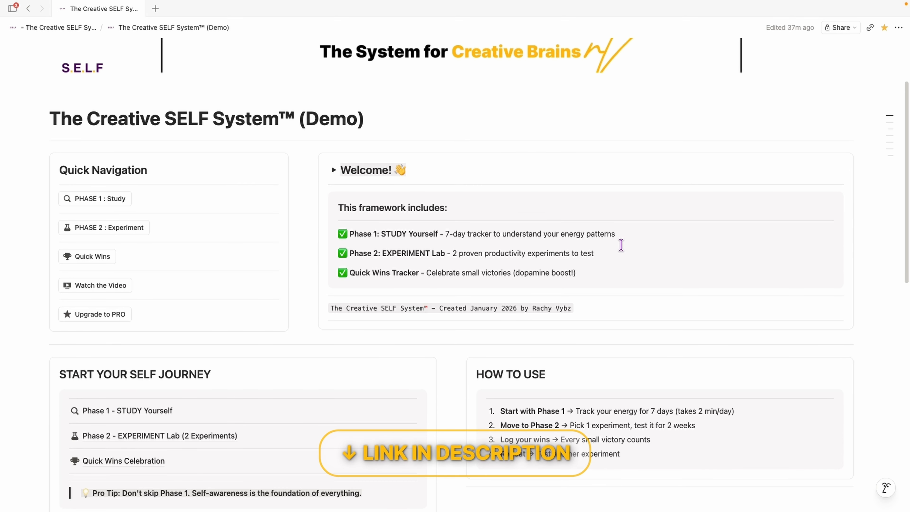
pyautogui.scroll(2, 621, 245)
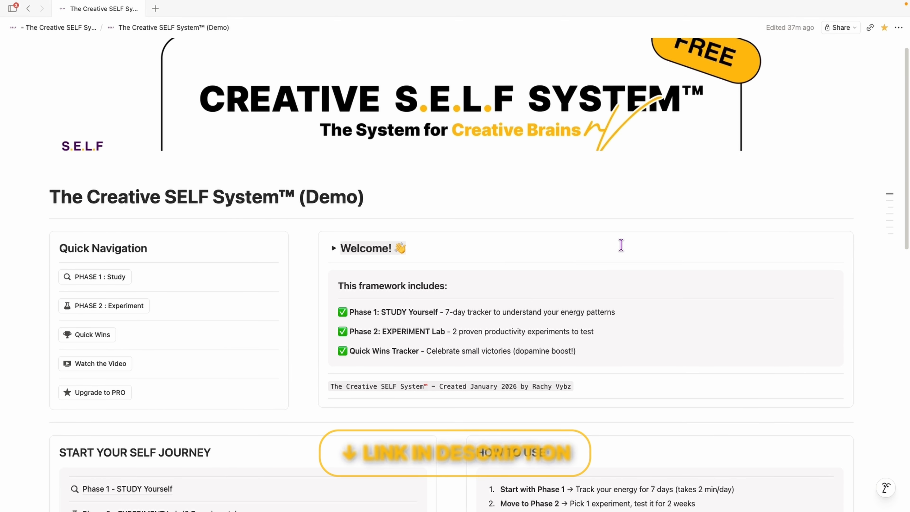
pyautogui.scroll(1, 110, 390)
pyautogui.moveTo(111, 390)
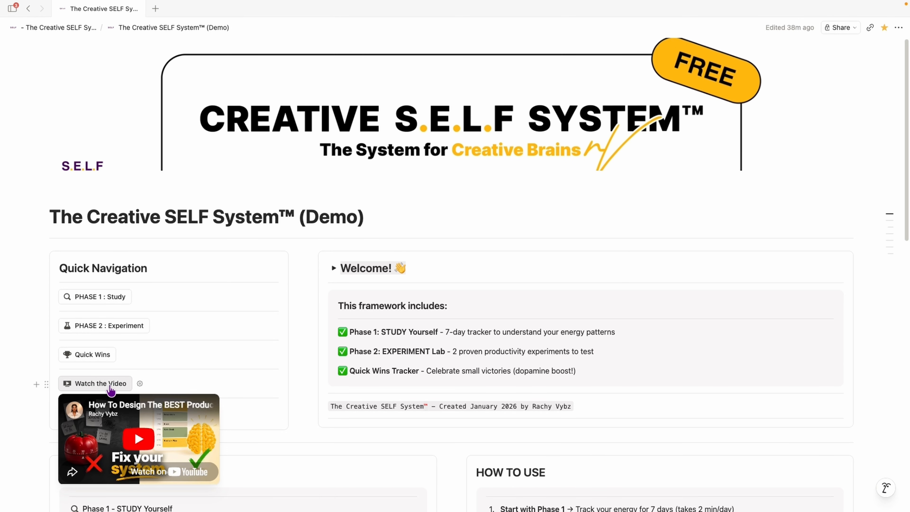